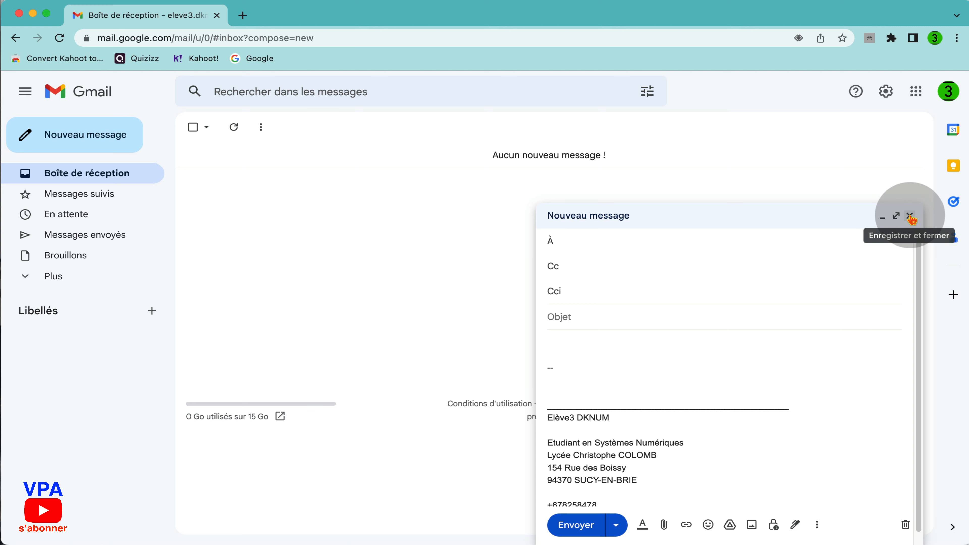
Save and close the signed new message draft to return to the inbox
left_click(911, 217)
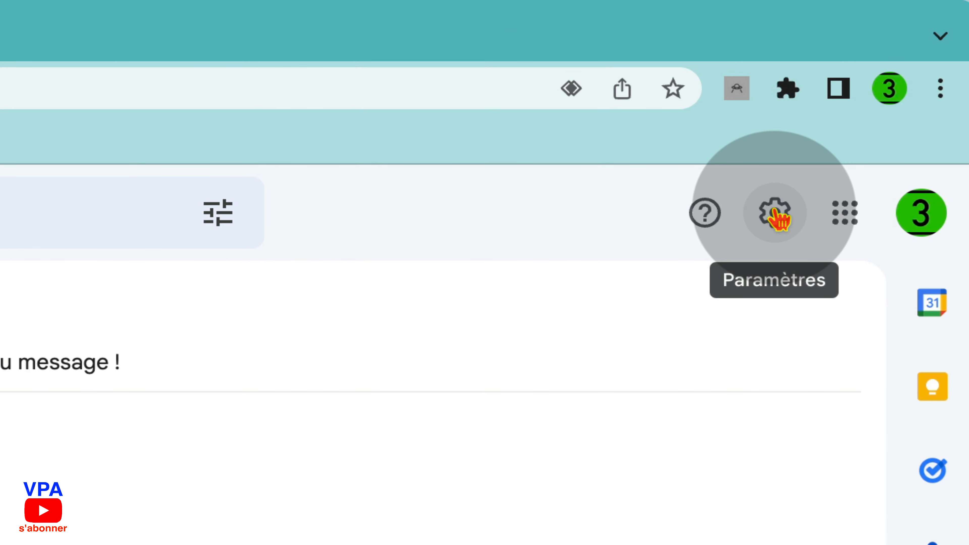
Open the Comptes et importation tab in Gmail's full settings
left_click(777, 217)
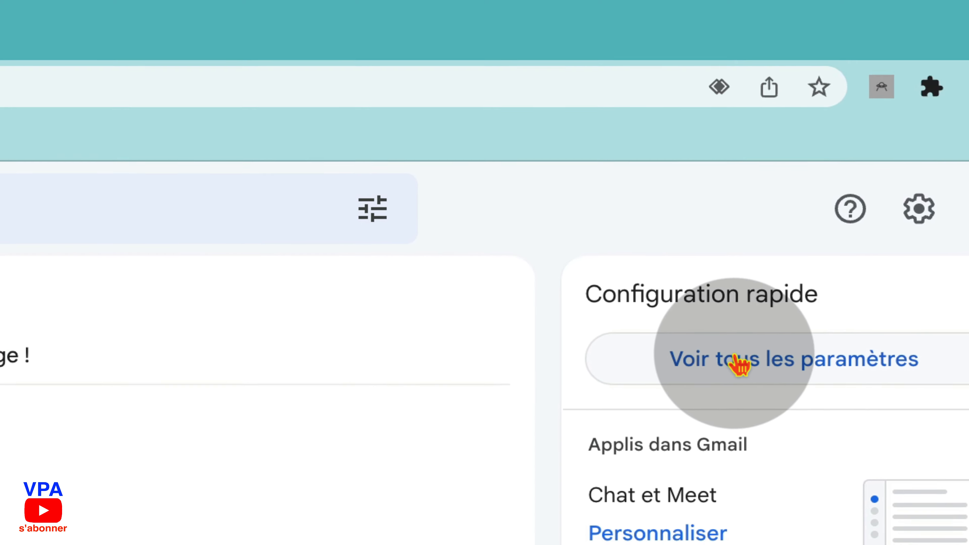
left_click(885, 353)
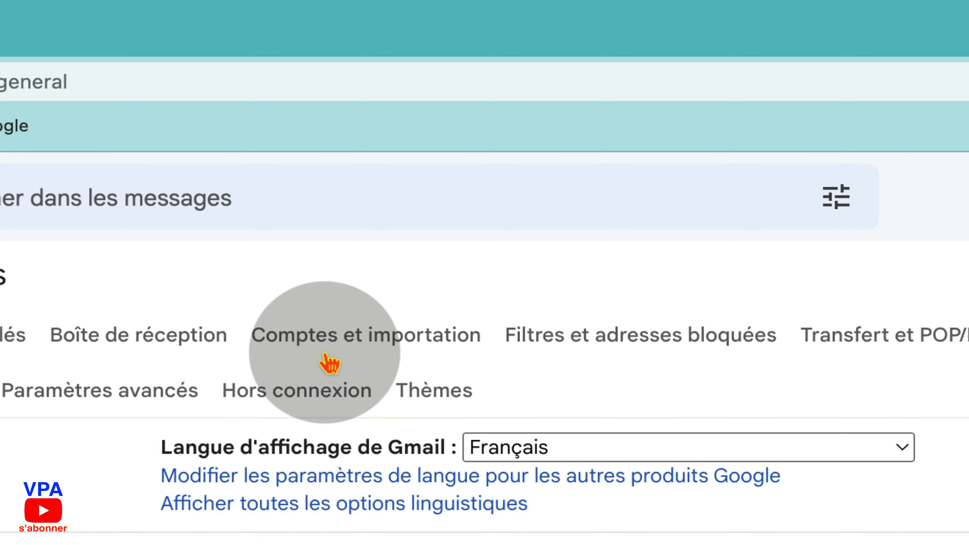
left_click(358, 332)
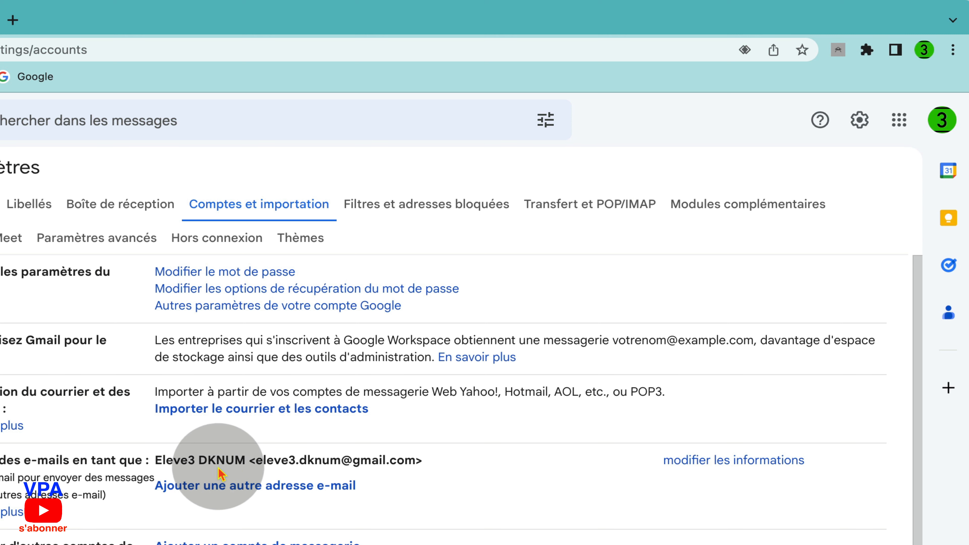
Select the account's sender name text in the send-as section, then deselect it
left_click_drag(247, 461, 155, 464)
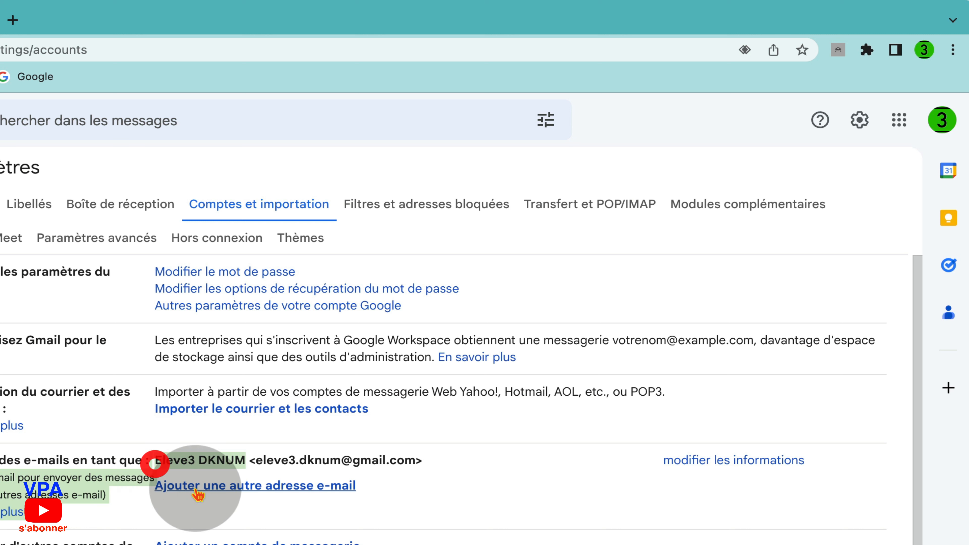
left_click(210, 464)
left_click_drag(248, 459, 216, 466)
left_click(152, 463)
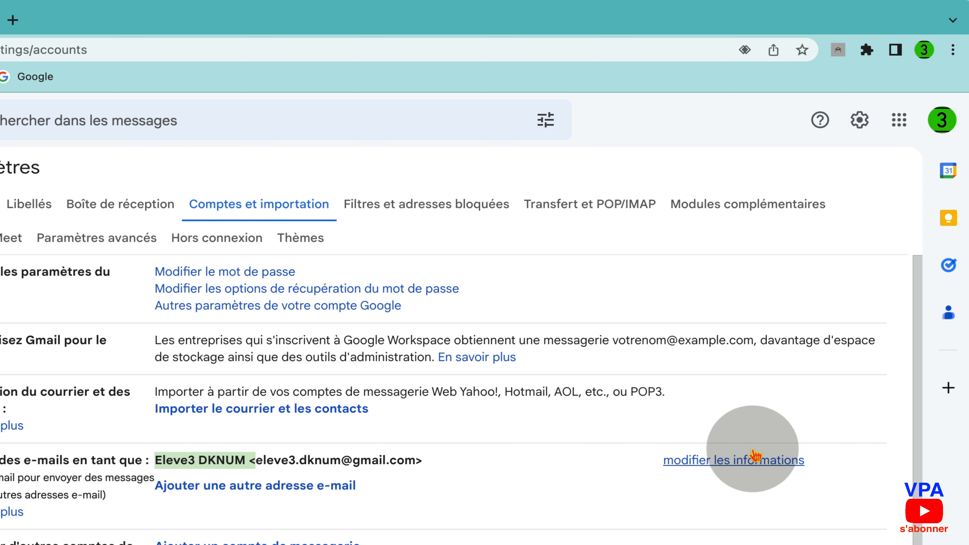
left_click(734, 461)
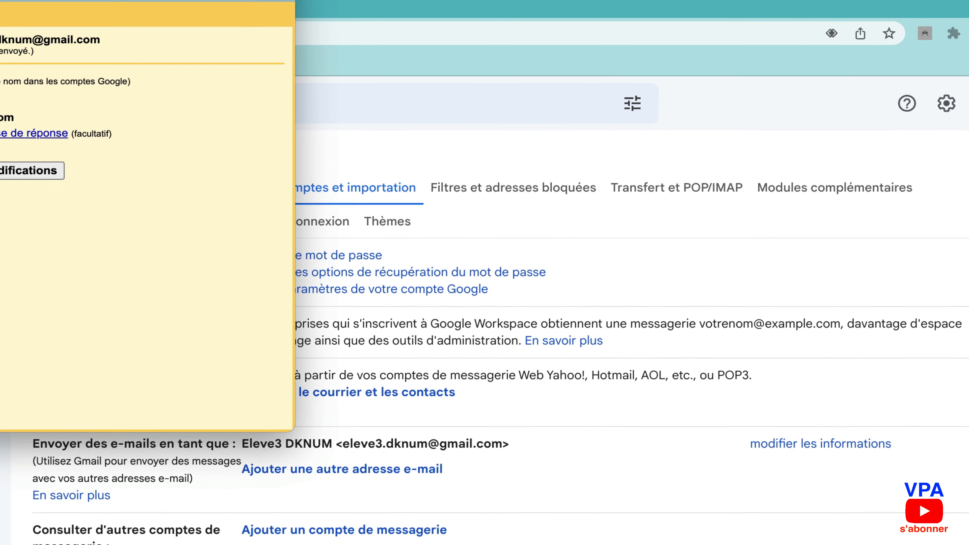
left_click_drag(124, 1, 368, 106)
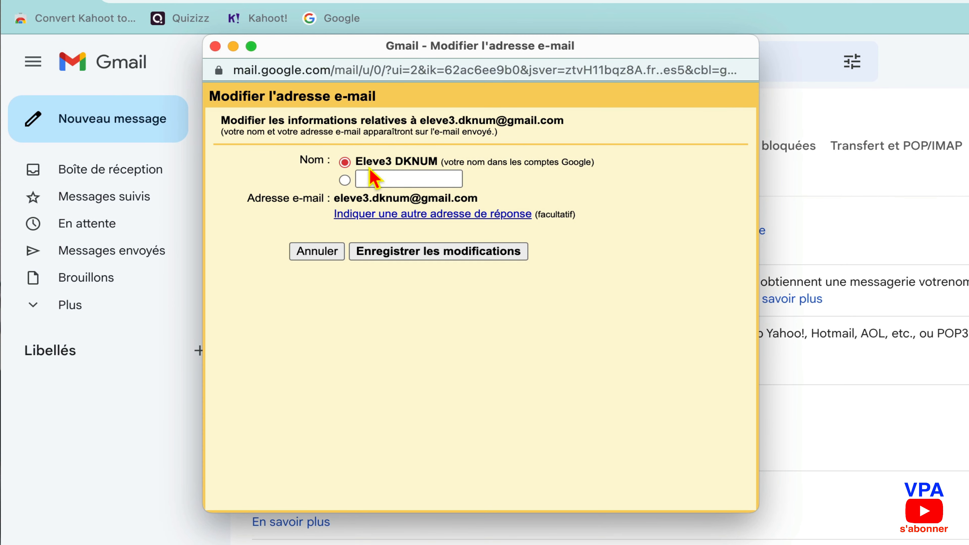
left_click(345, 181)
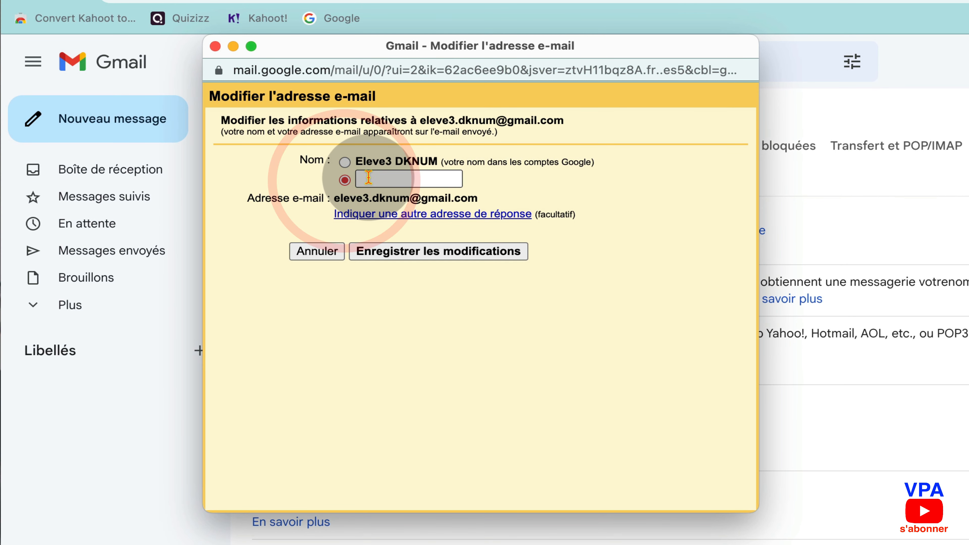
left_click(370, 177)
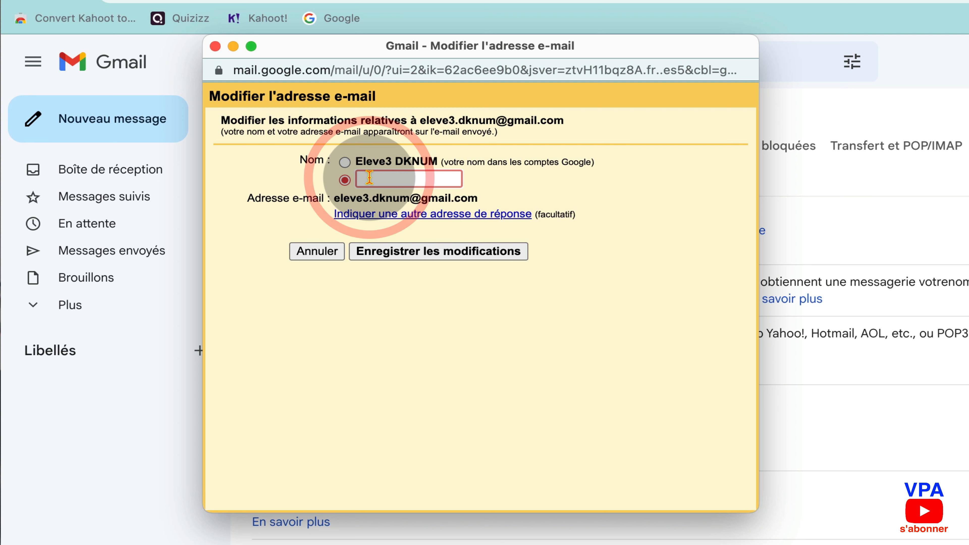
type("Prénom NOM")
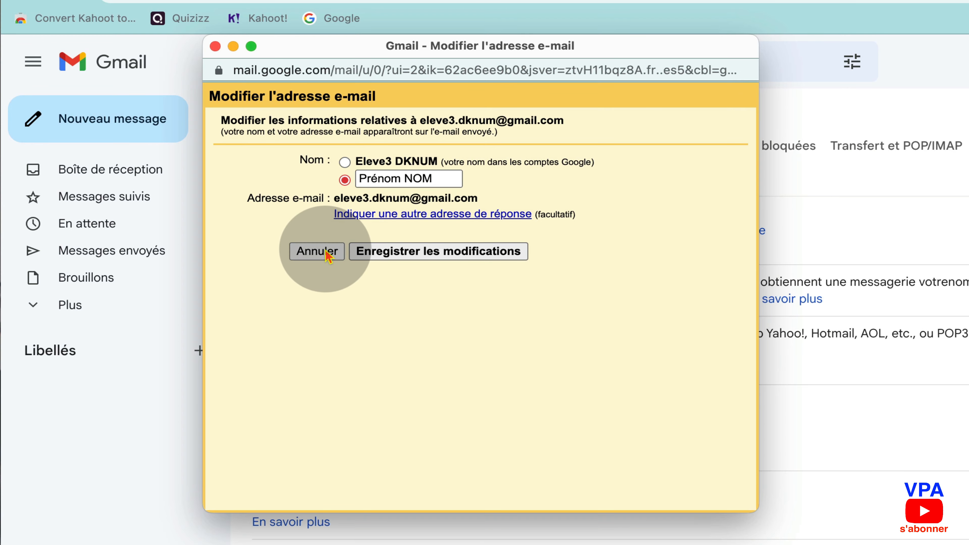
left_click(317, 251)
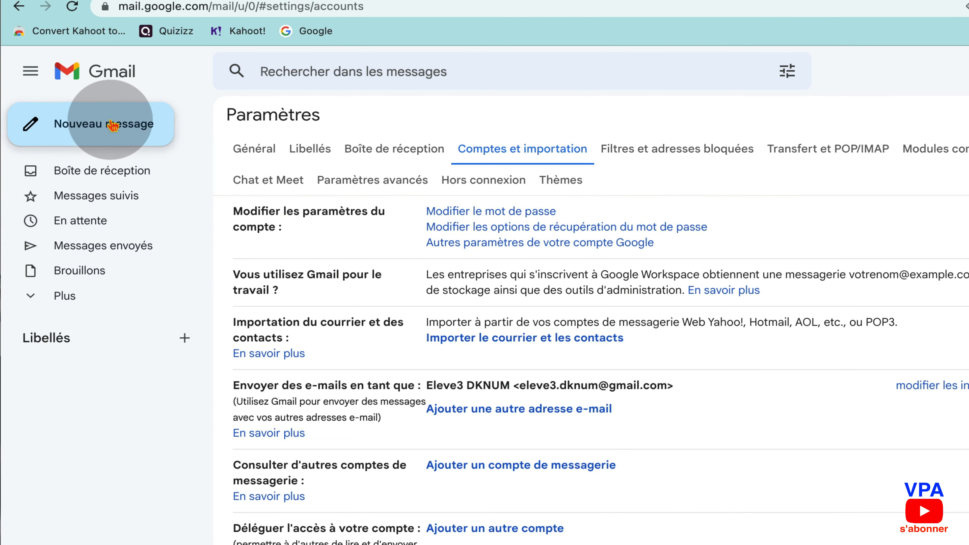
Start and discard a new message, then go back to Boîte de réception
left_click(113, 125)
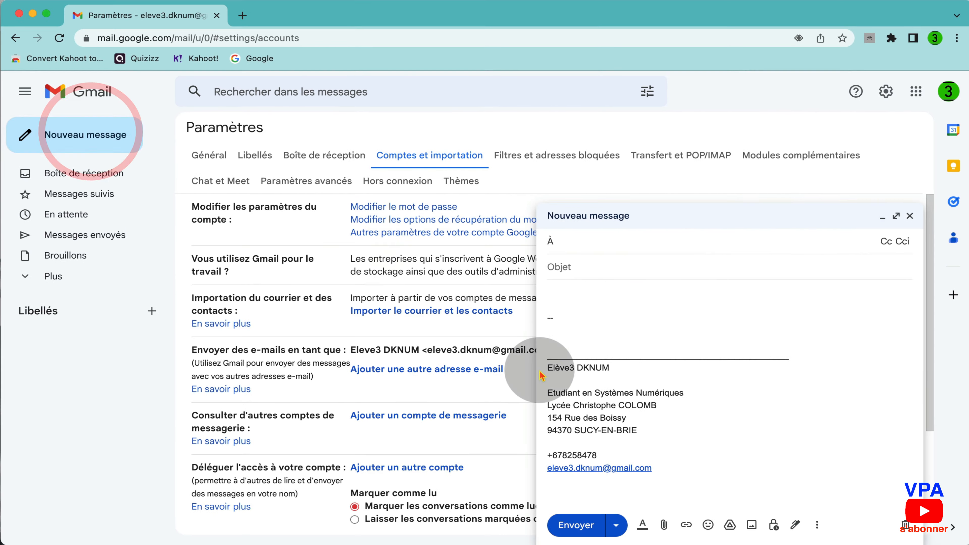
left_click(910, 216)
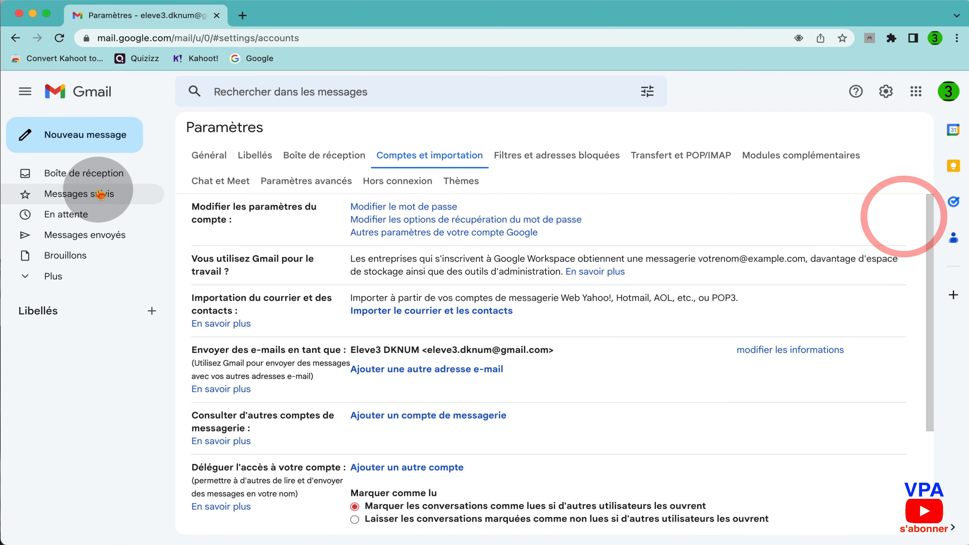
left_click(101, 177)
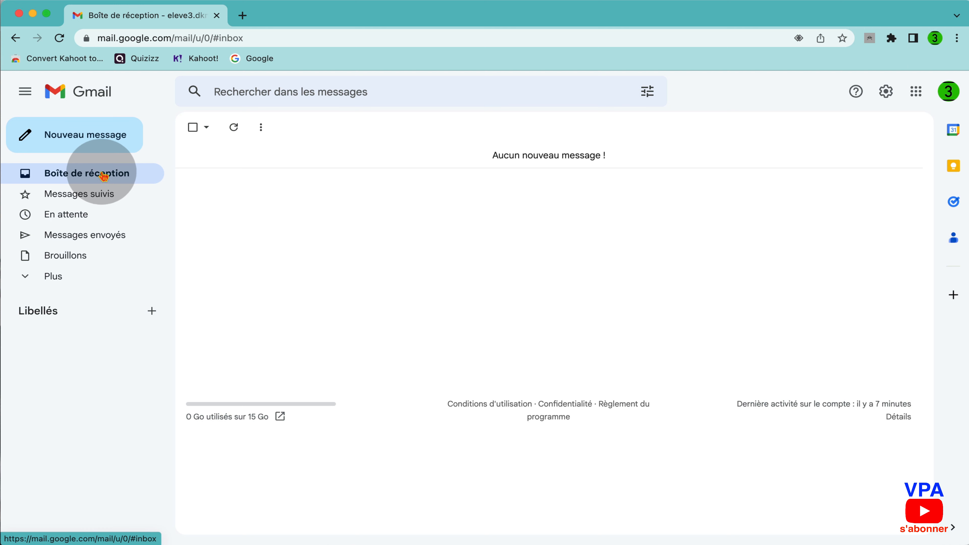
Start a new message to check the signature, close it, and open another one
left_click(96, 136)
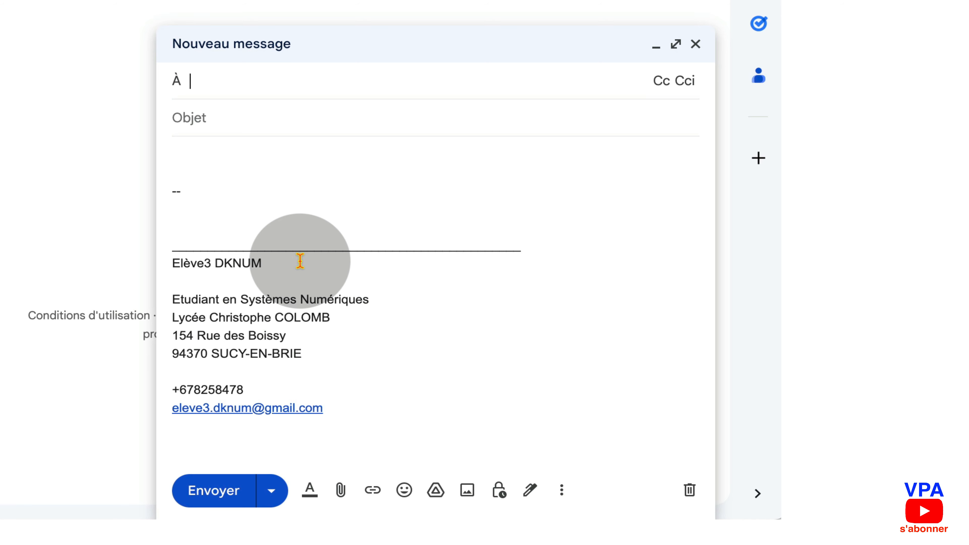
left_click(696, 44)
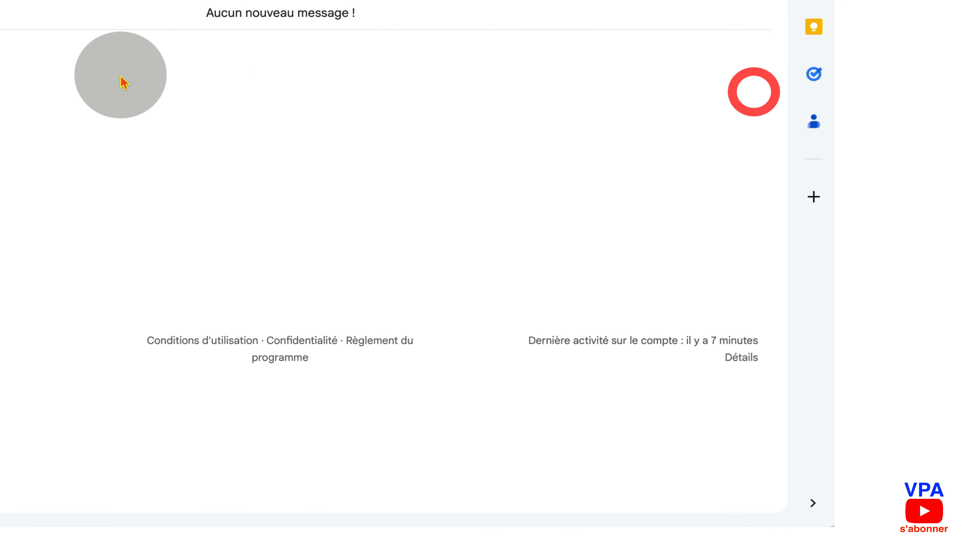
left_click(96, 134)
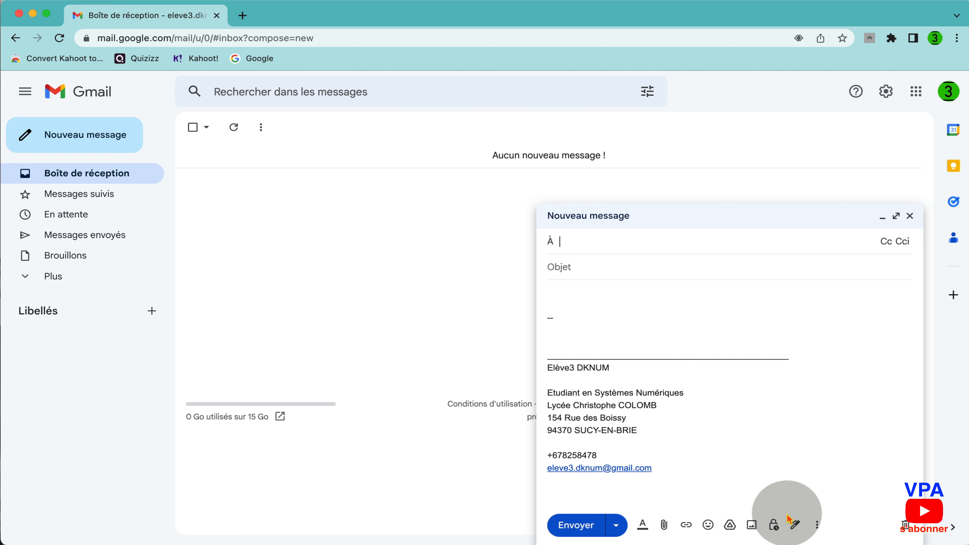
Close the draft and scroll the full settings page down to the signature section
left_click(910, 216)
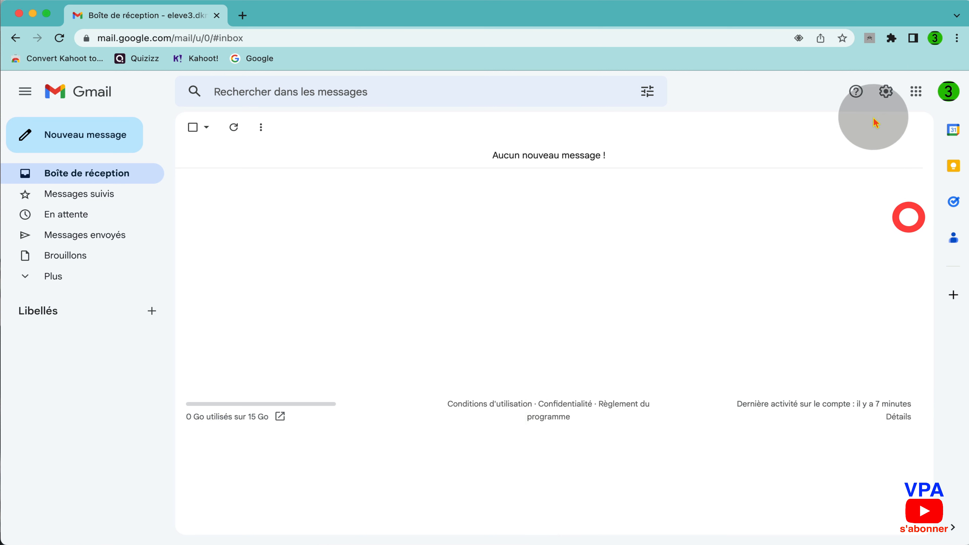
left_click(885, 94)
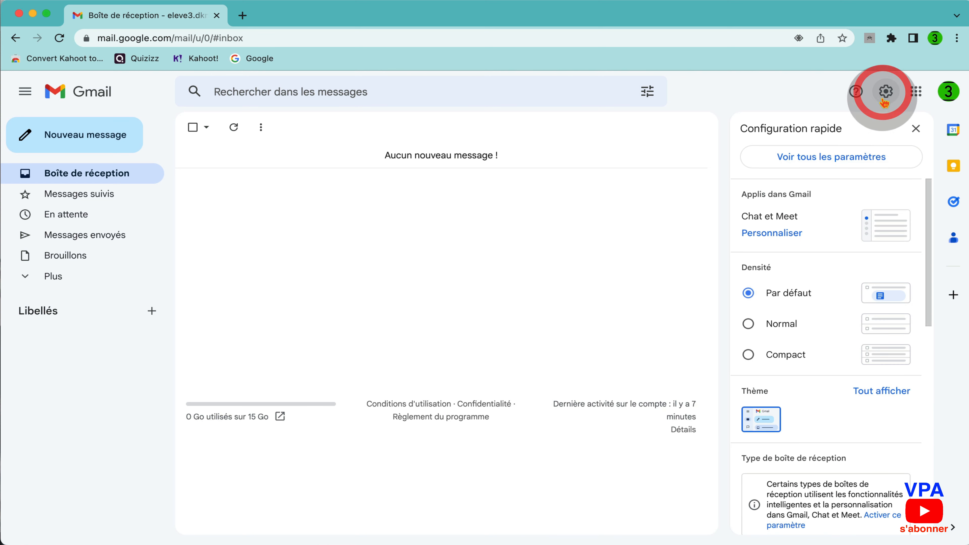
left_click(841, 158)
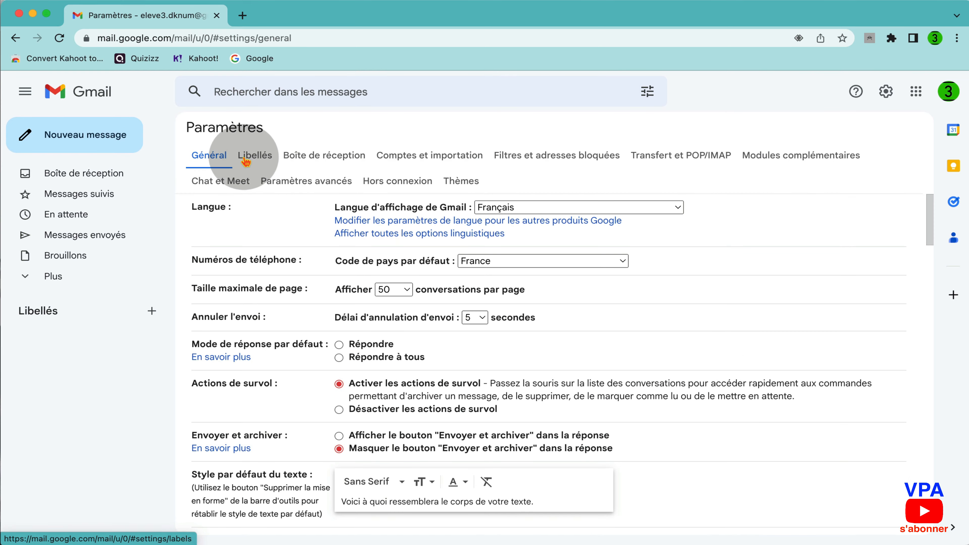
scroll(485, 311, "down", 5)
scroll(489, 311, "down", 15)
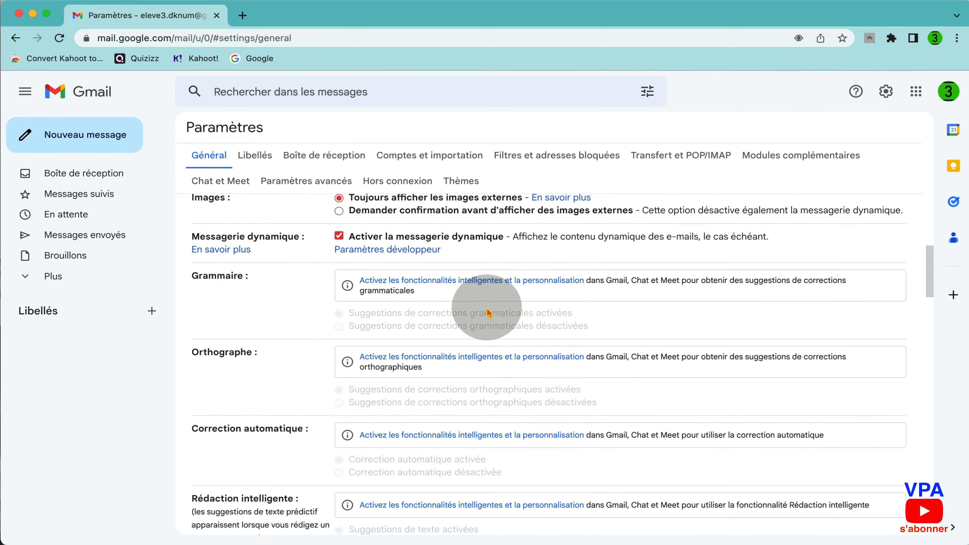
scroll(488, 311, "down", 15)
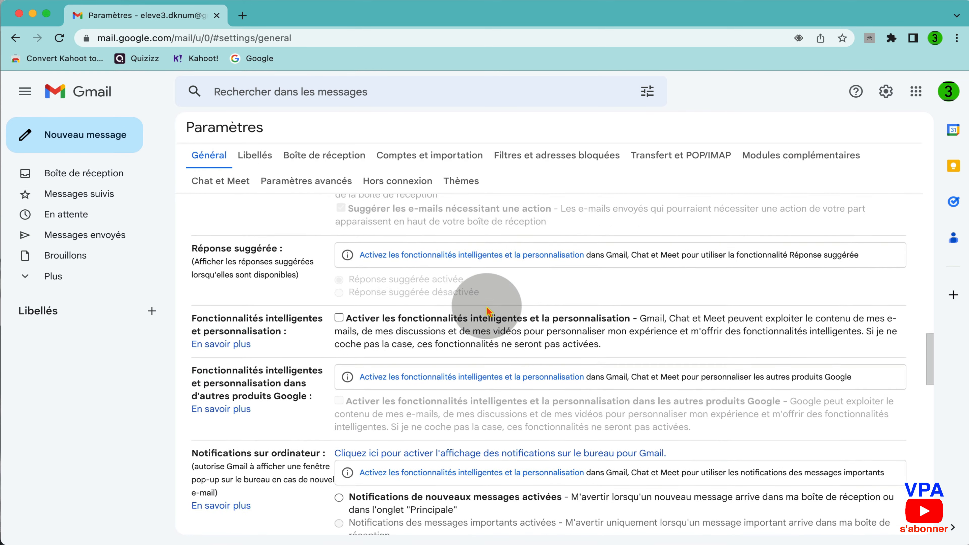
scroll(486, 305, "down", 5)
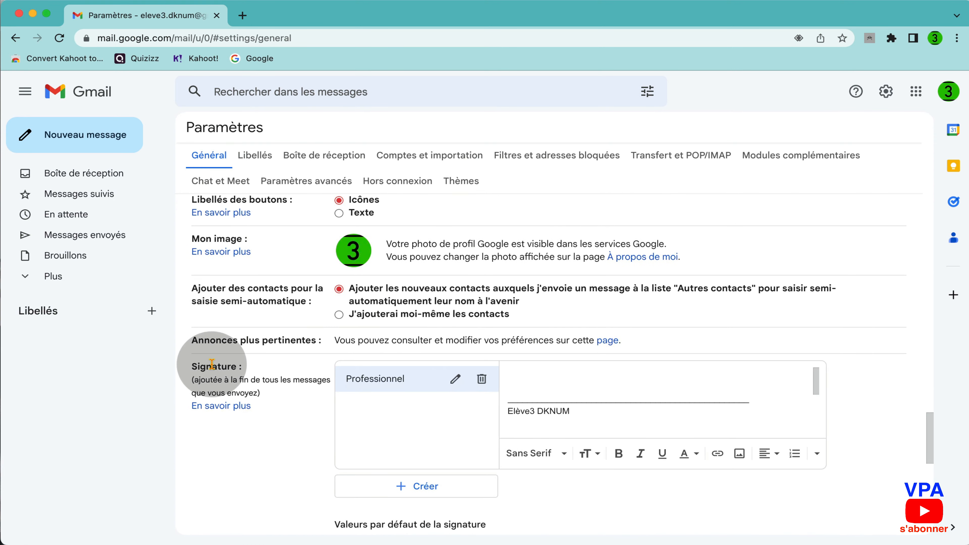
scroll(212, 364, "down", 2)
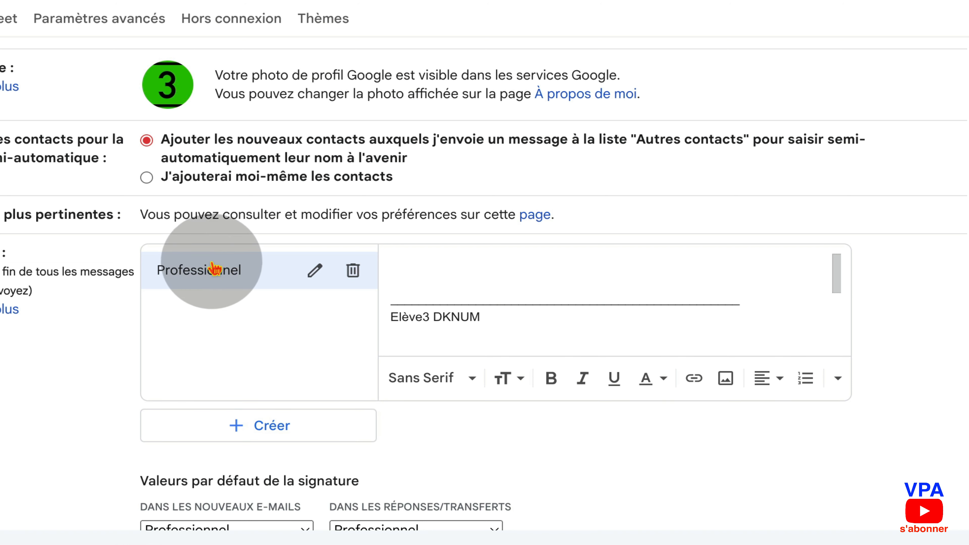
Look through the Professionnel signature in its editor, then return to Boîte de réception
left_click(525, 298)
scroll(515, 301, "up", 2)
scroll(513, 303, "down", 3)
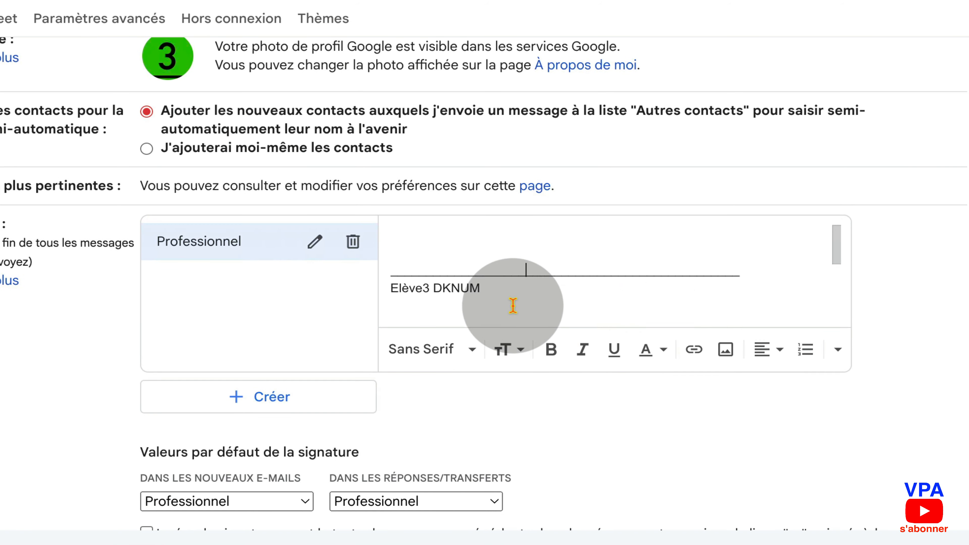
mouse_move(836, 255)
left_mouse_down()
mouse_move(838, 322)
mouse_move(841, 269)
mouse_move(874, 254)
mouse_move(830, 260)
left_mouse_up()
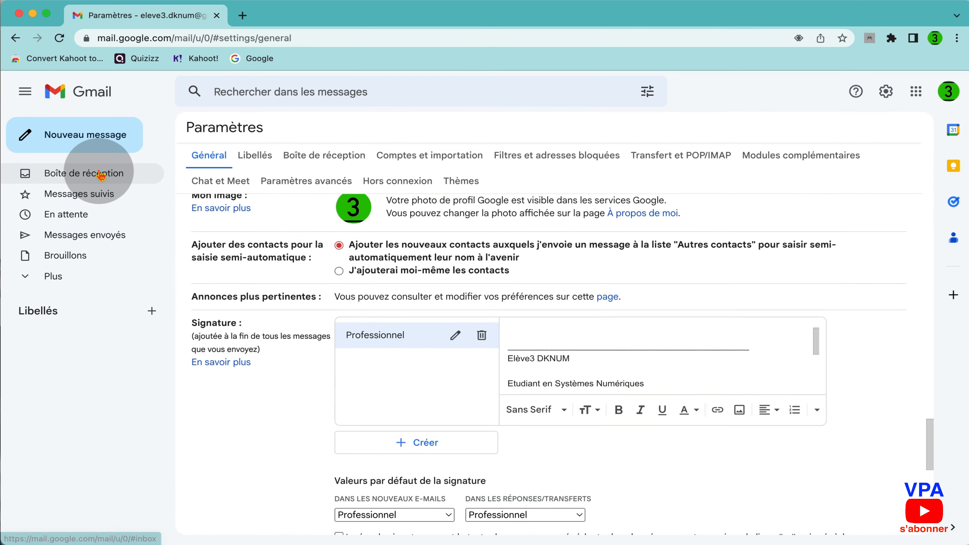
left_click(103, 174)
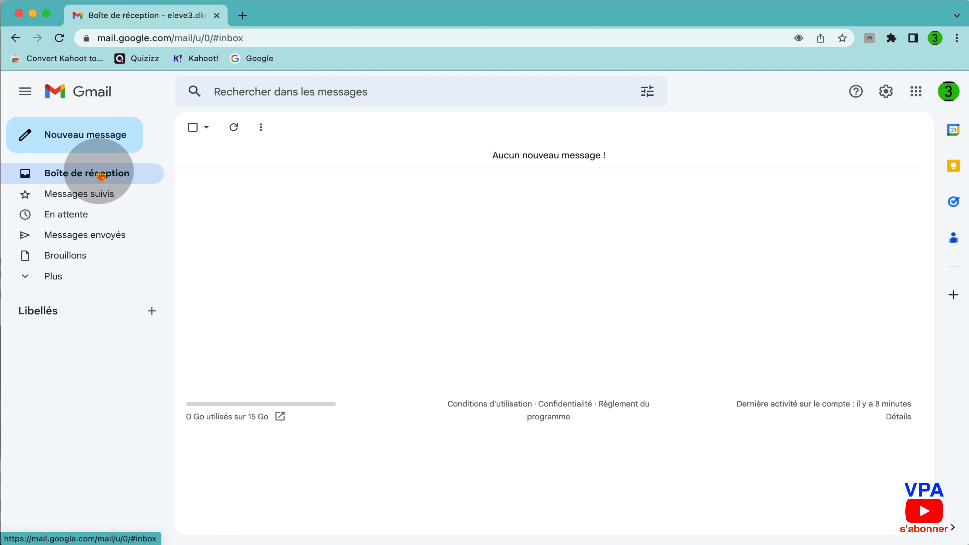
Start a new message, collapse it, and open a second new message
left_click(80, 134)
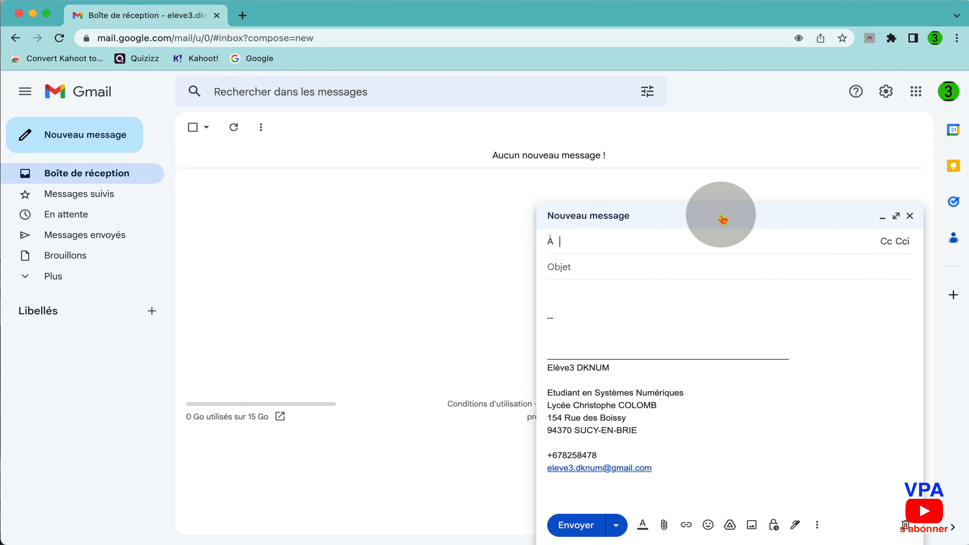
left_click(672, 208)
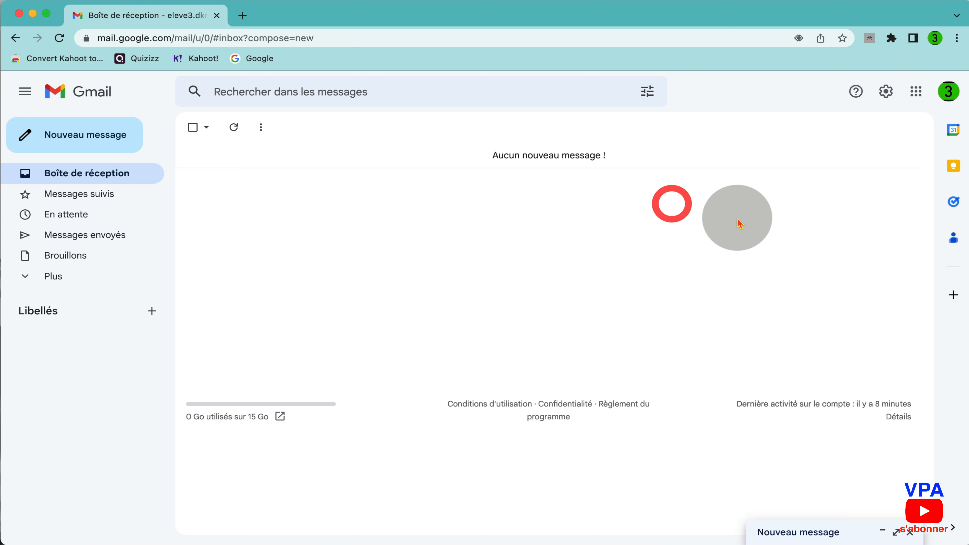
left_click(100, 134)
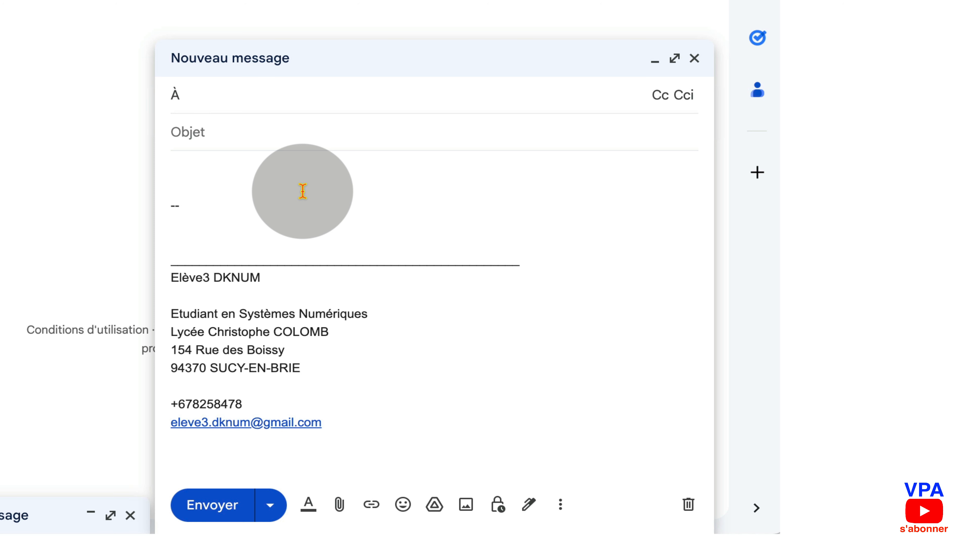
Add the first and second students' addresses as recipients in the À field
type("prof")
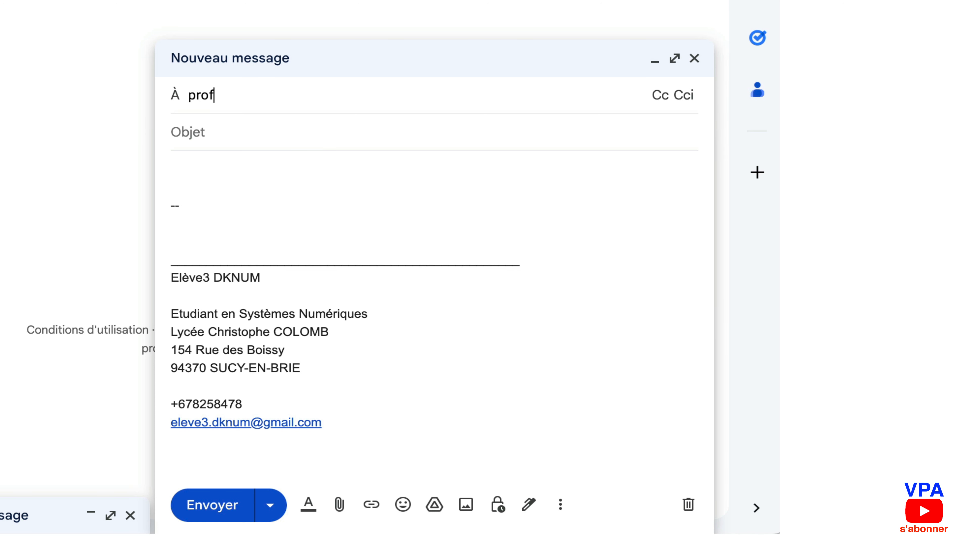
key("BackSpace")
key("BackSpace")
key("BackSpace")
key("BackSpace")
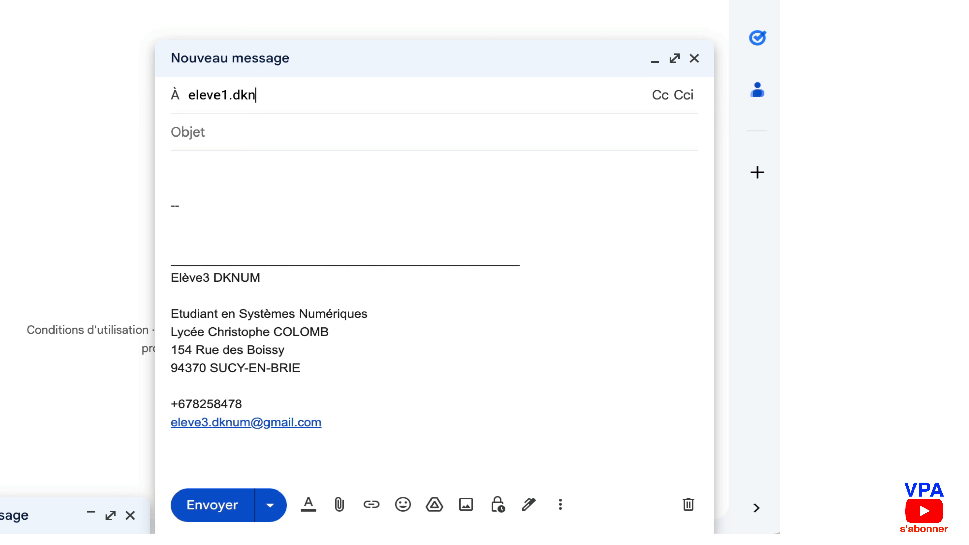
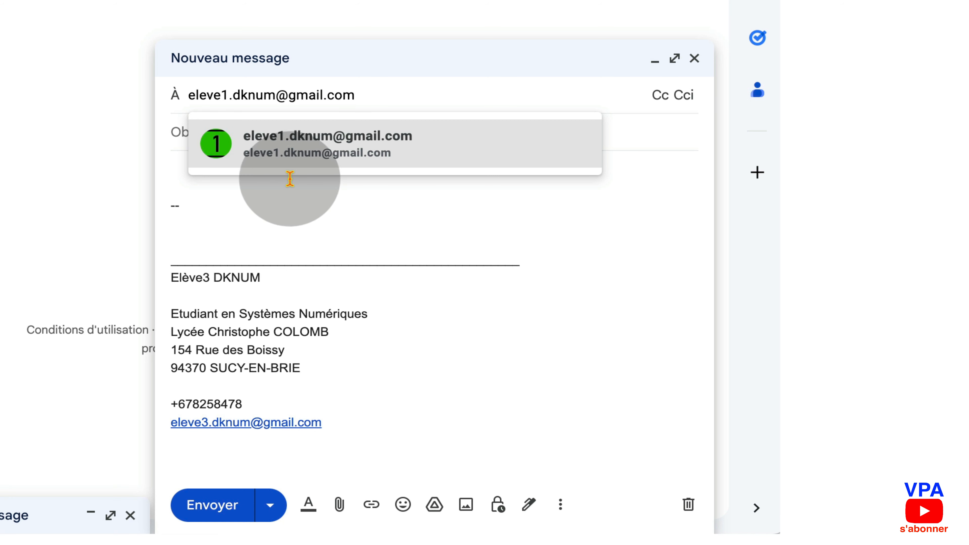
left_click(310, 143)
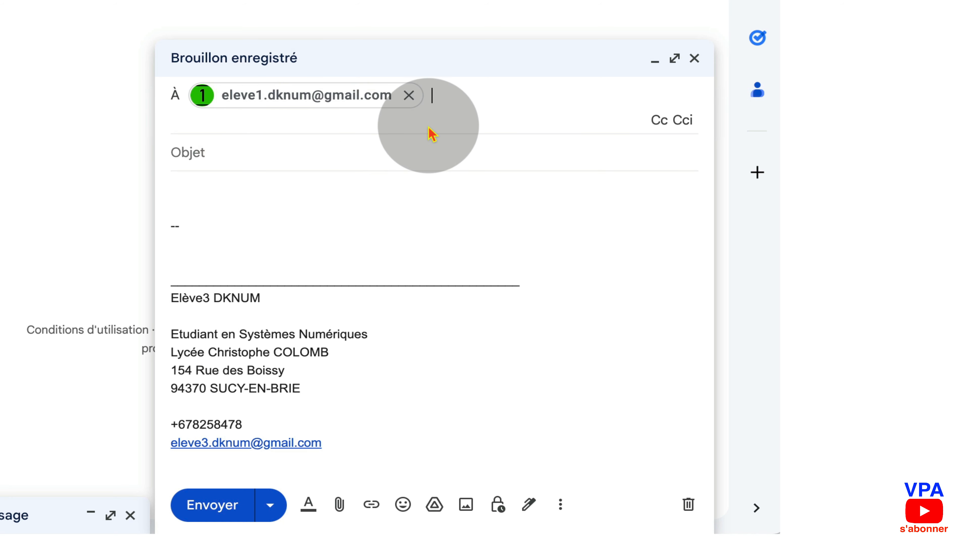
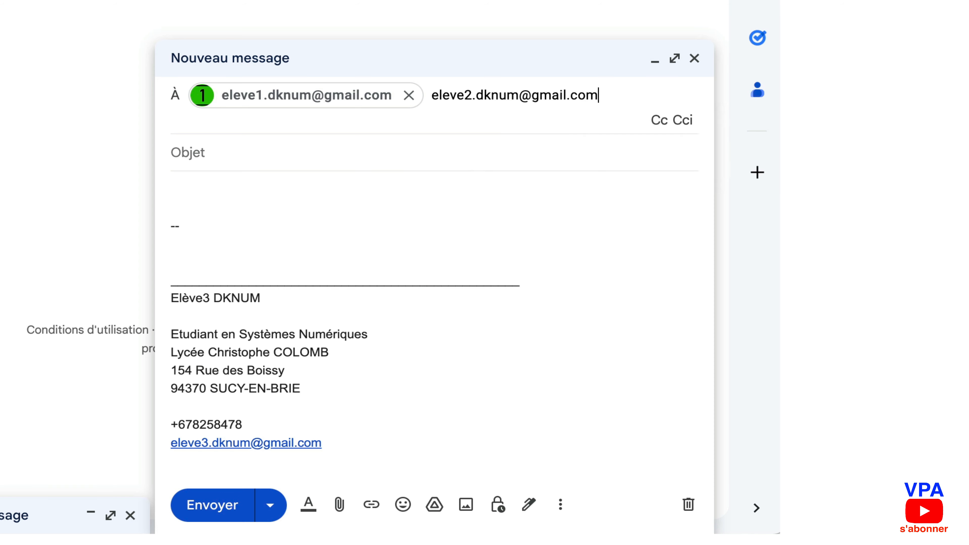
left_click(461, 144)
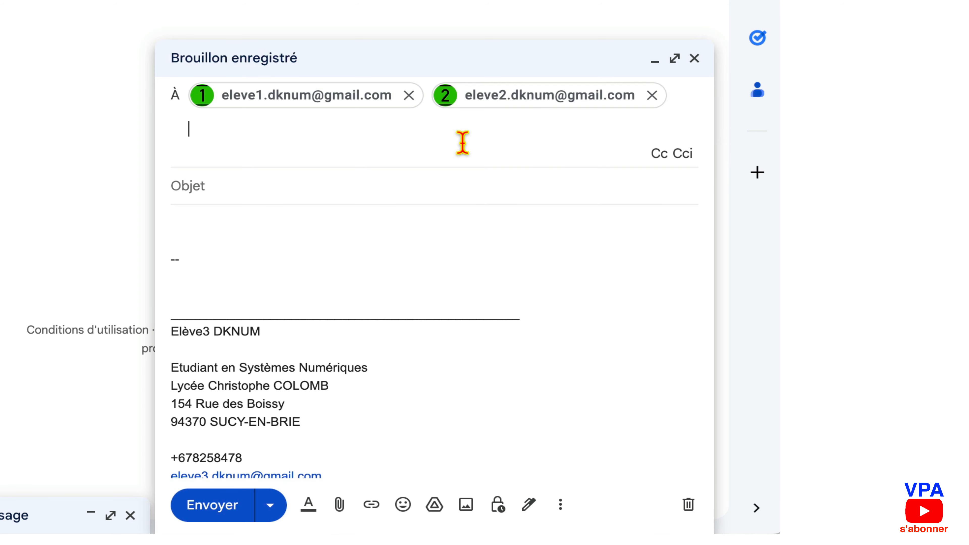
Add the third student's address and type in student 50's address as a fourth recipient
left_click(270, 134)
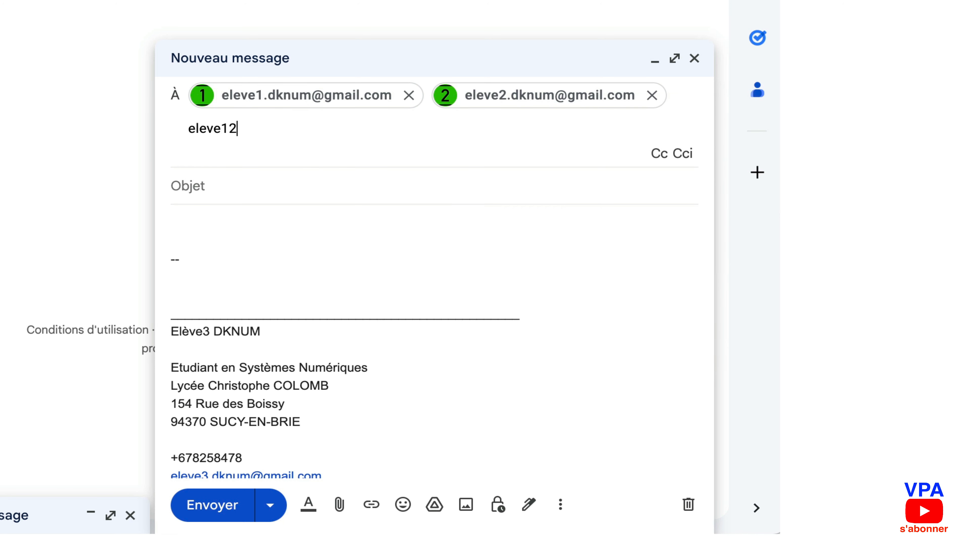
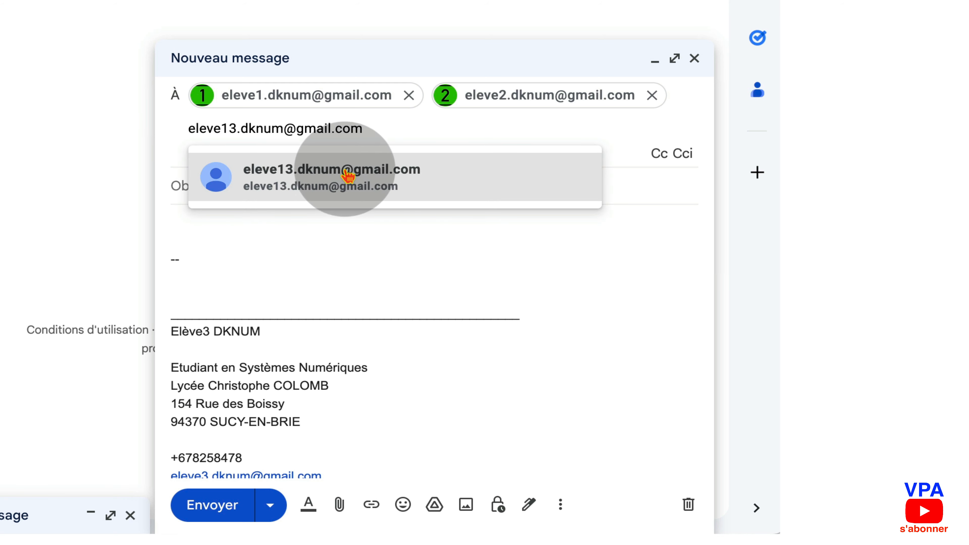
mouse_move(305, 179)
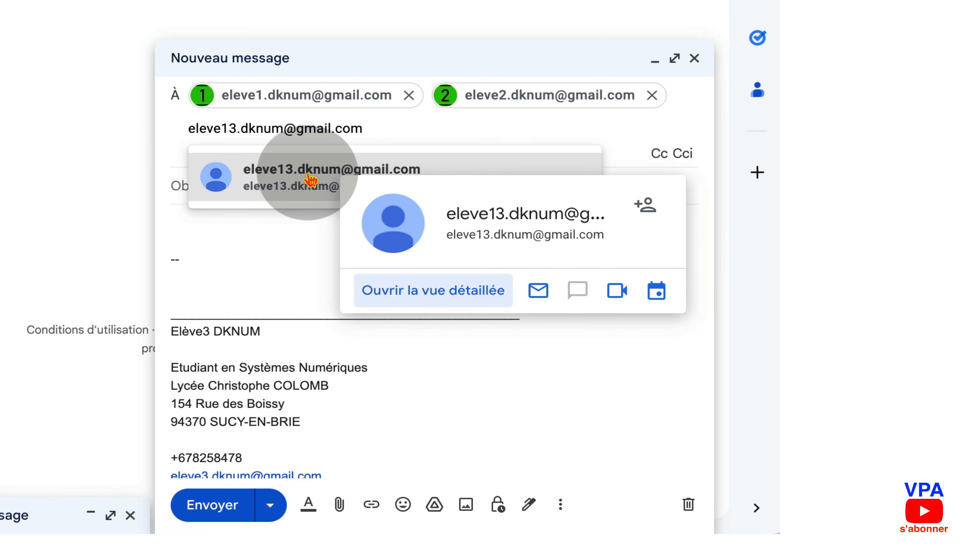
left_click(310, 179)
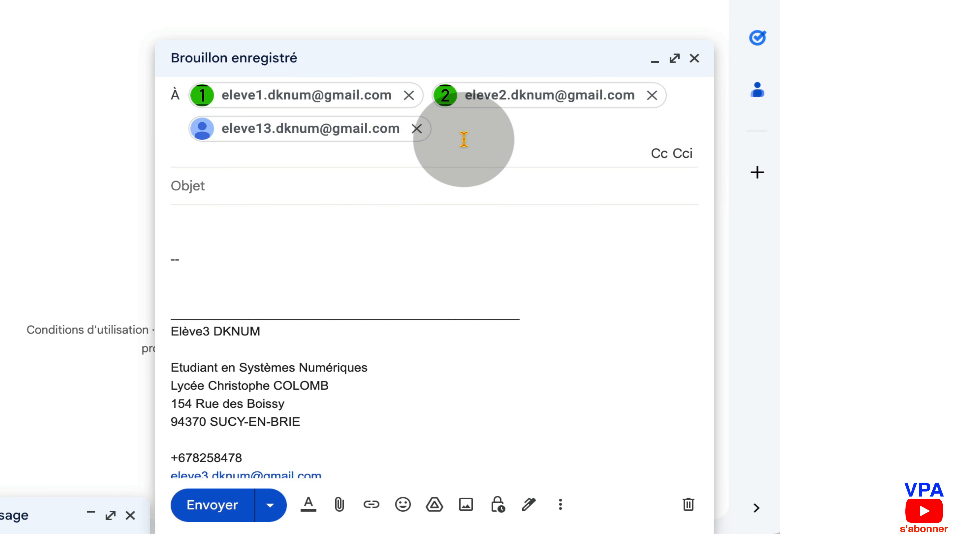
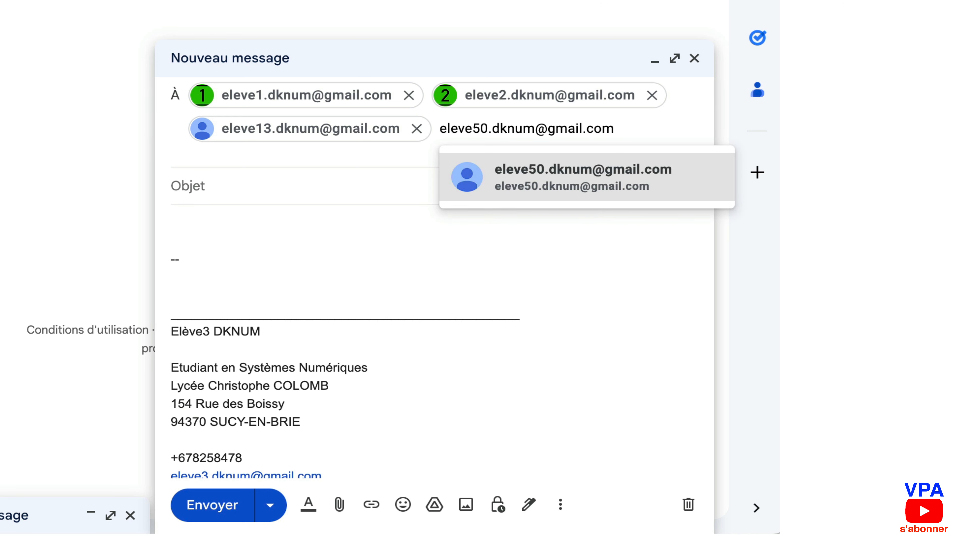
left_click(529, 178)
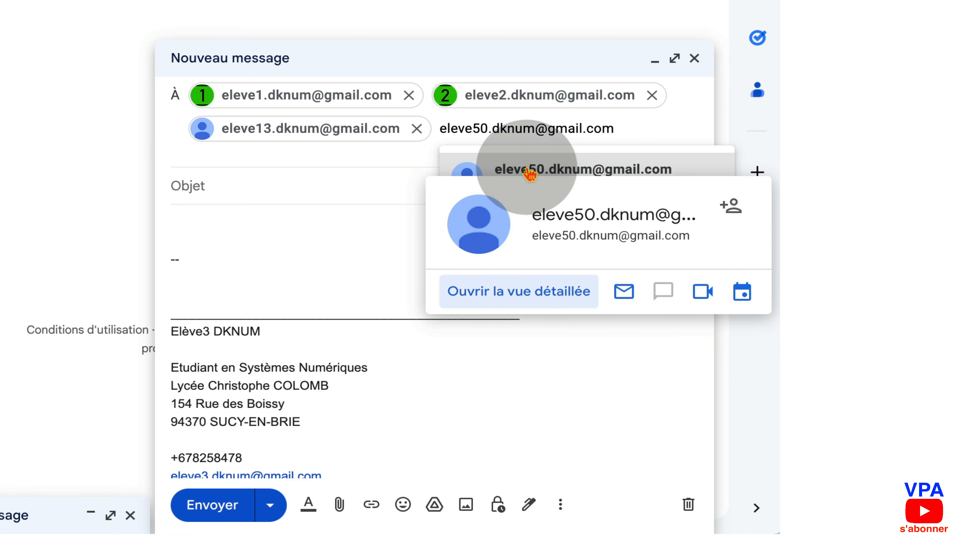
Accept student 50's address as the fourth recipient and open the Cc field
left_click(529, 174)
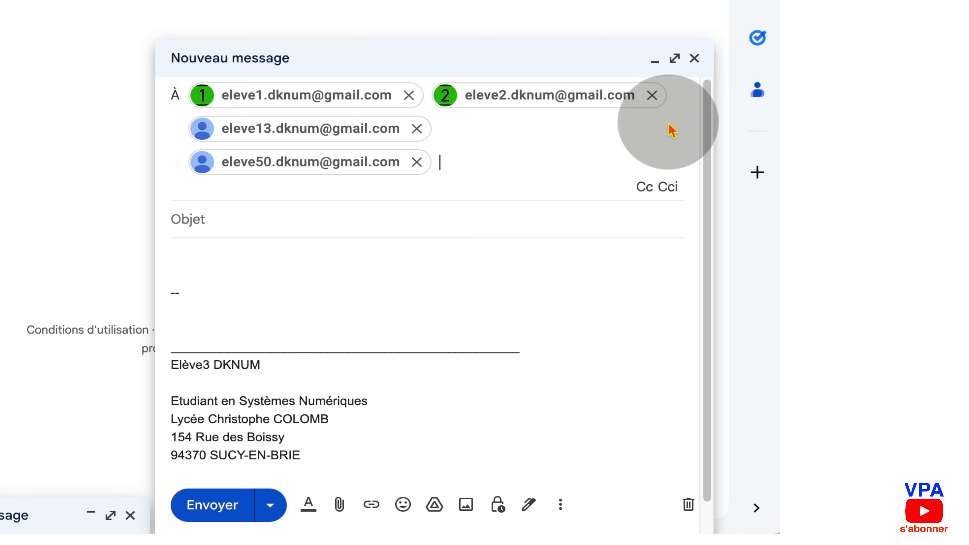
left_click(645, 187)
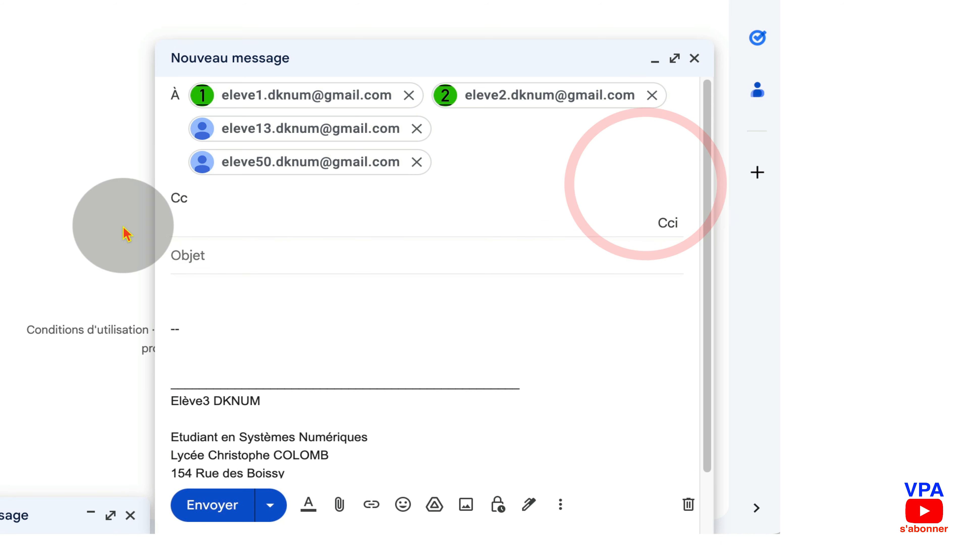
Add student 5's address in Cc, then type student 7's address after it
left_click(289, 225)
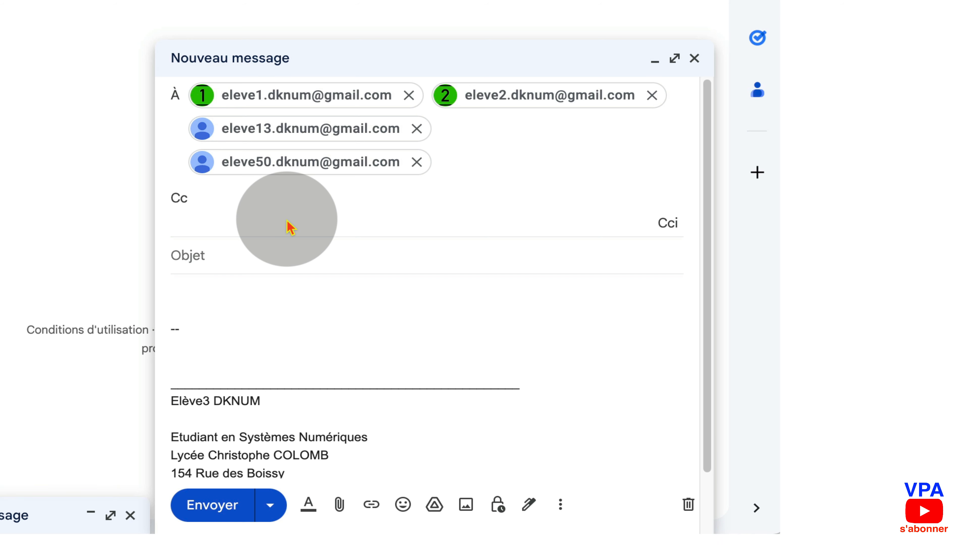
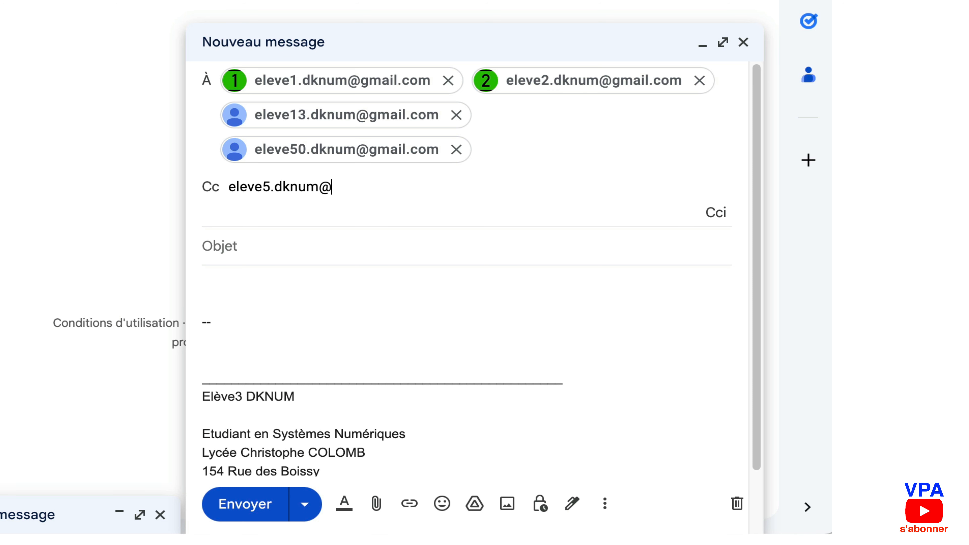
left_click(329, 229)
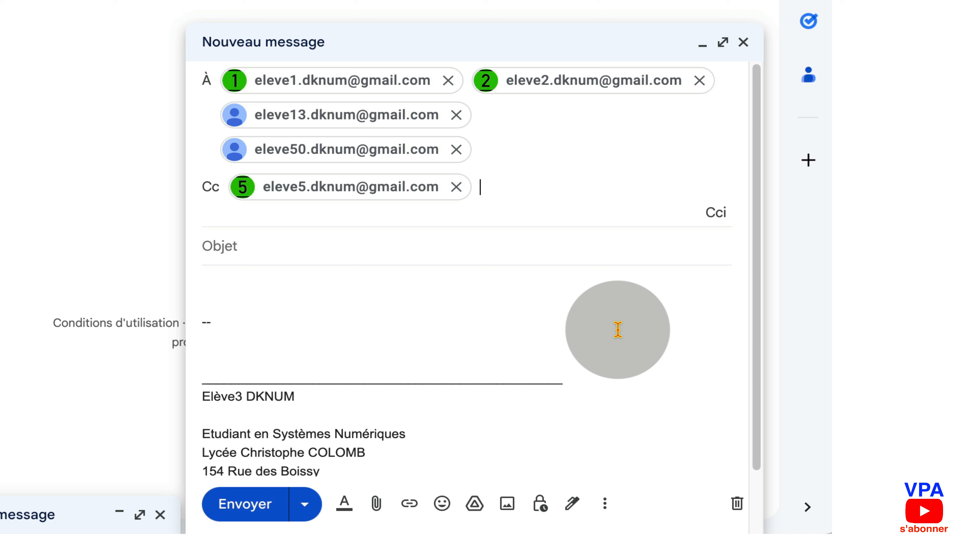
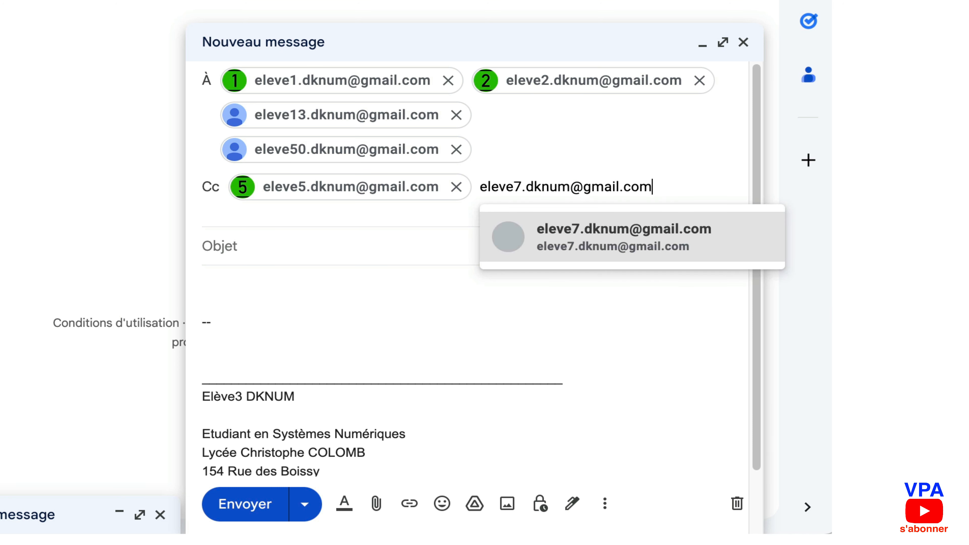
Accept the suggested student 7 address as the second Cc recipient
left_click(573, 249)
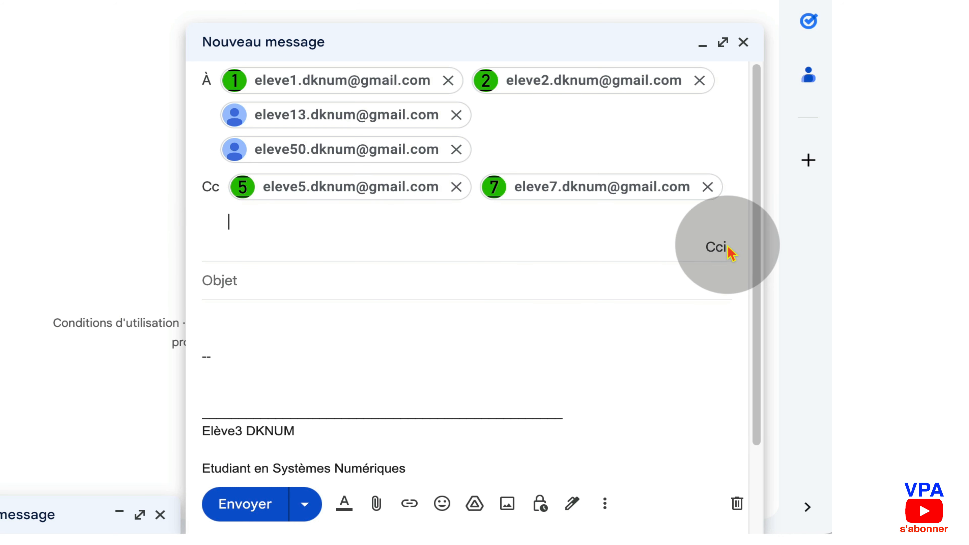
Open the Cci row and add the addresses of students 10, 11 and 12
left_click(720, 248)
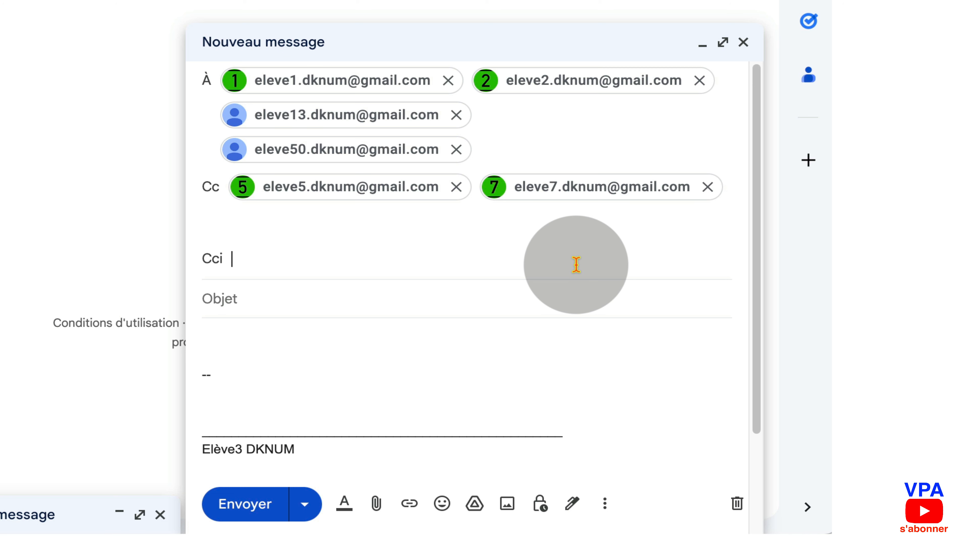
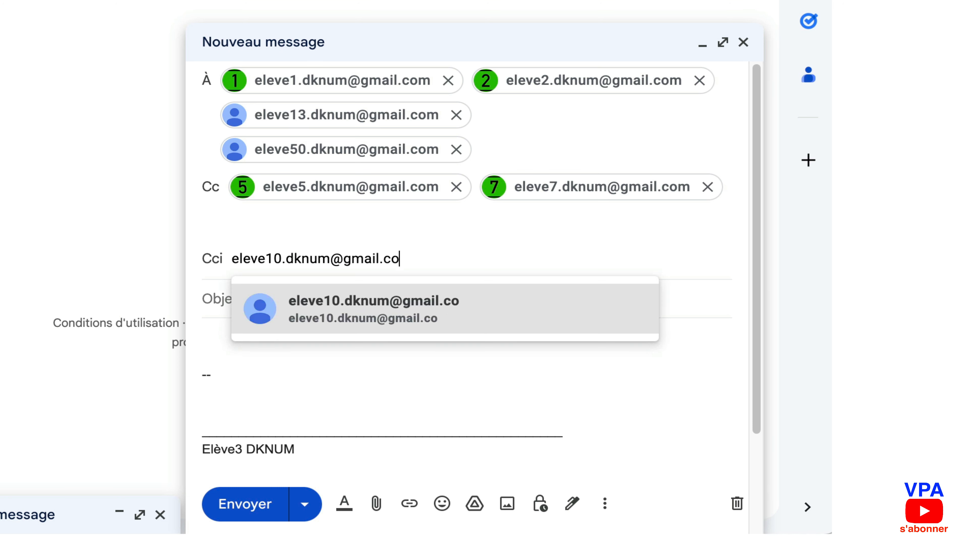
left_click(463, 294)
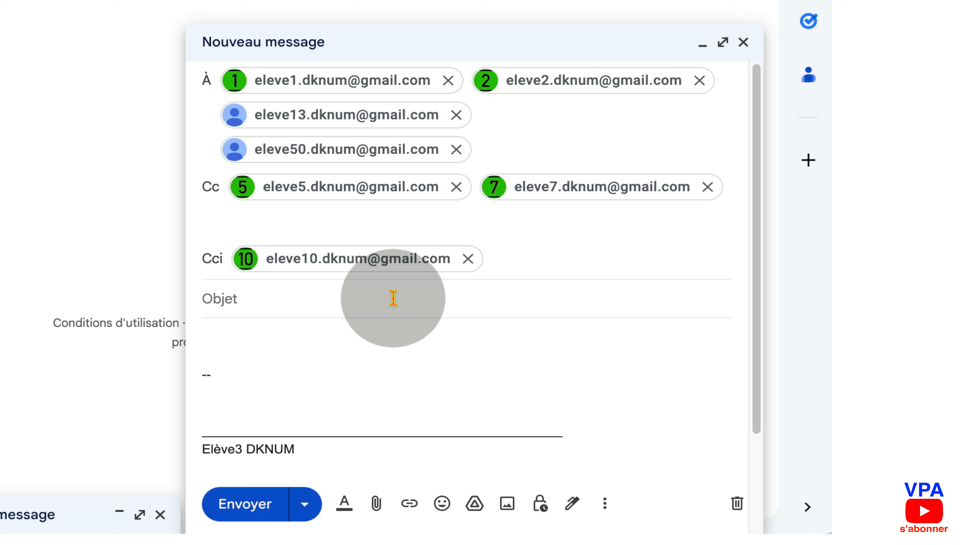
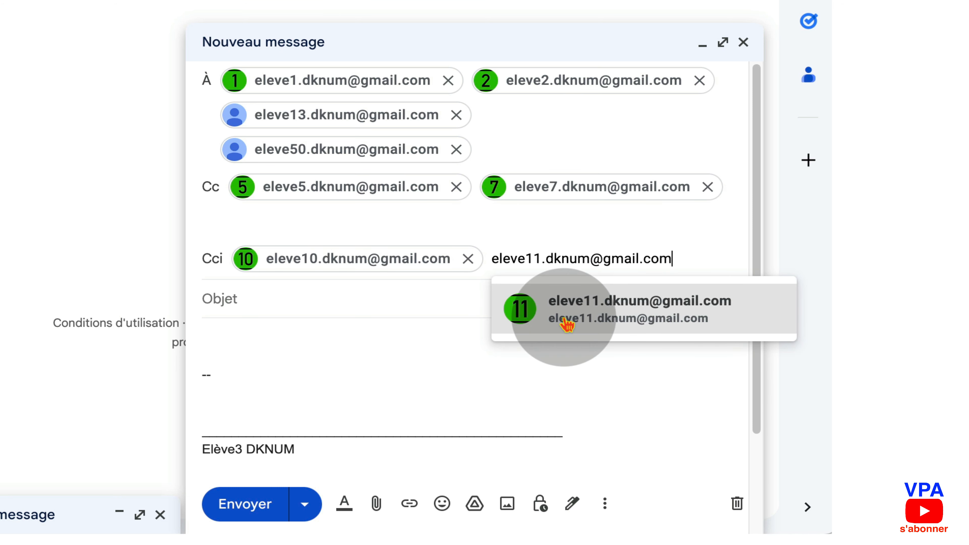
left_click(567, 326)
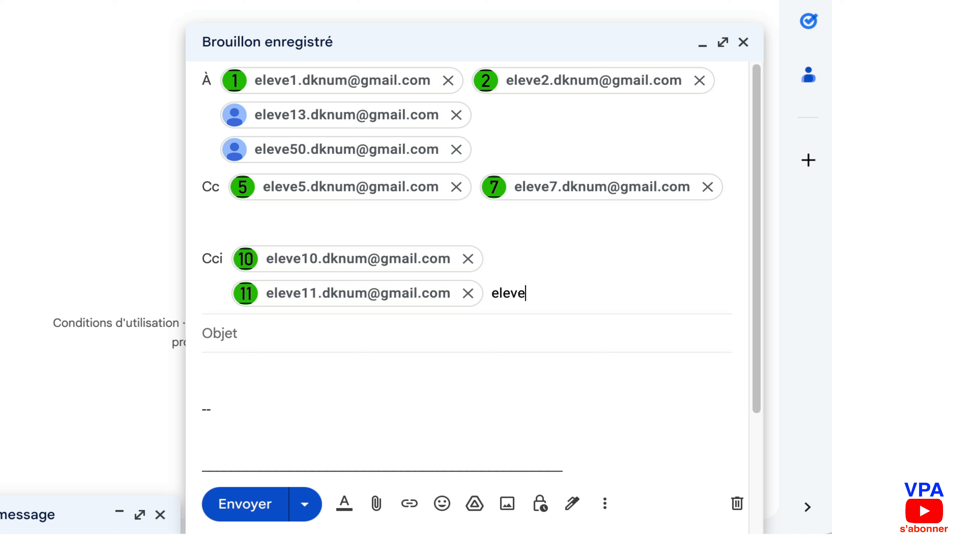
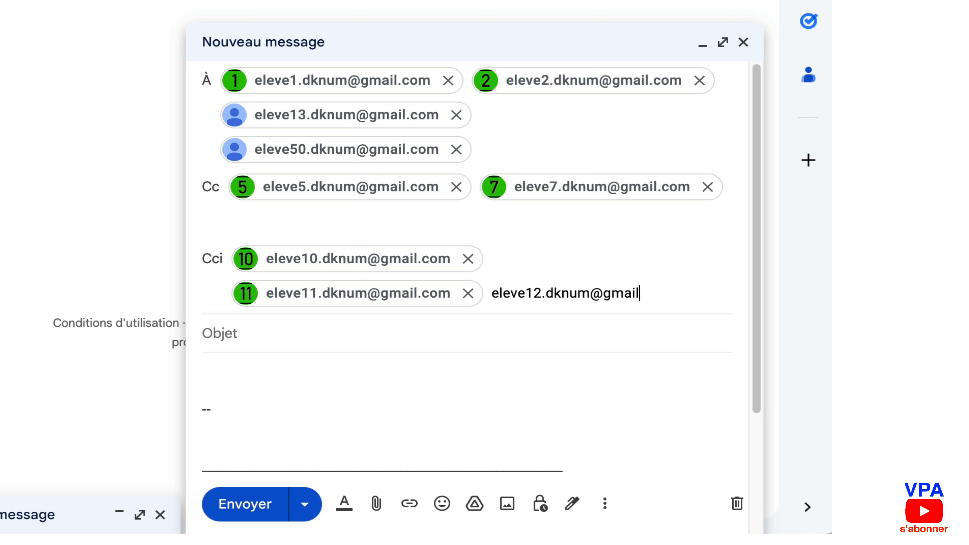
left_click(589, 346)
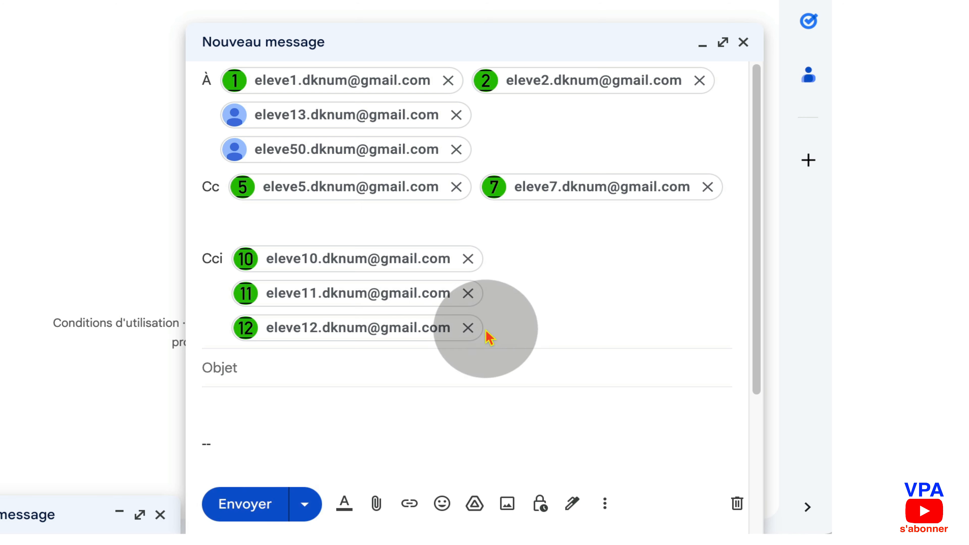
Collapse the recipients to one line with 8 others, visit the subject, and return to the body
mouse_move(442, 302)
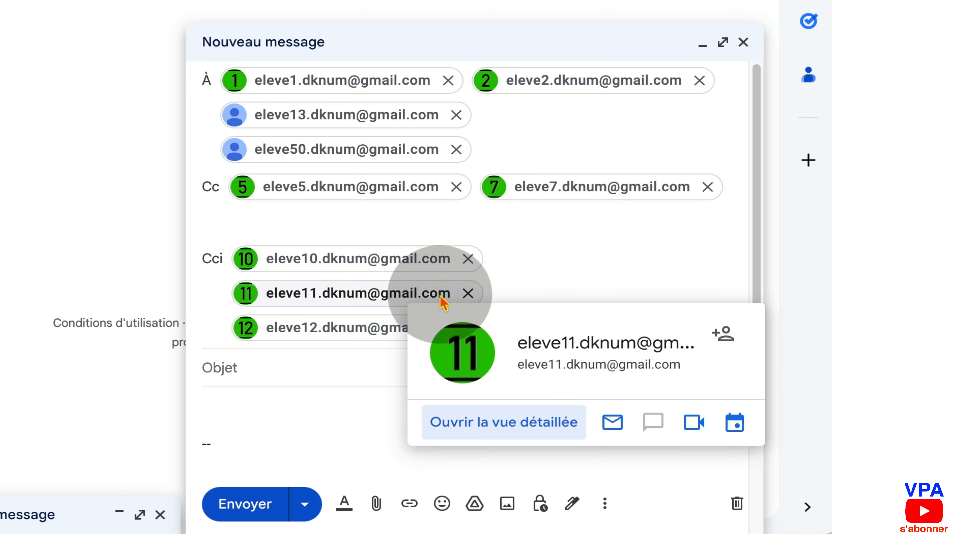
left_click(314, 407)
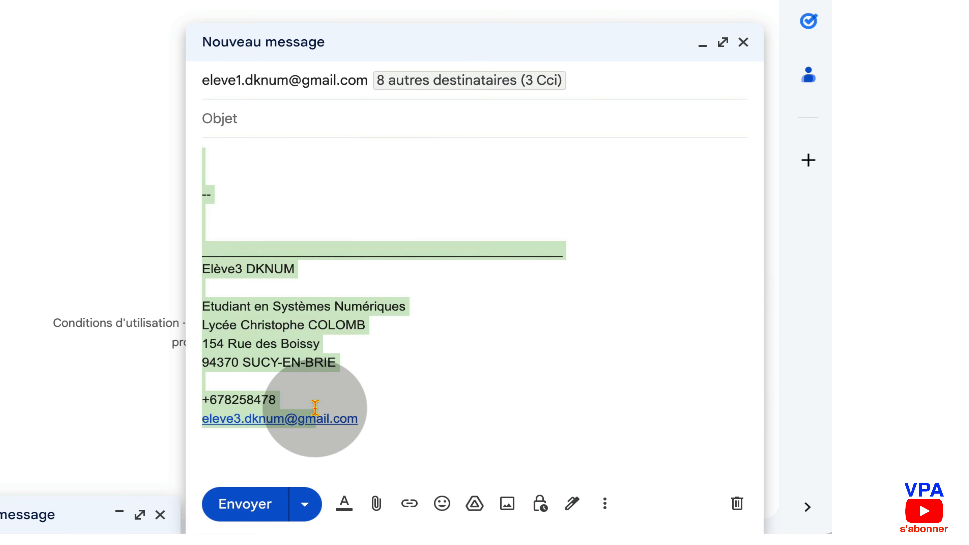
left_click(415, 175)
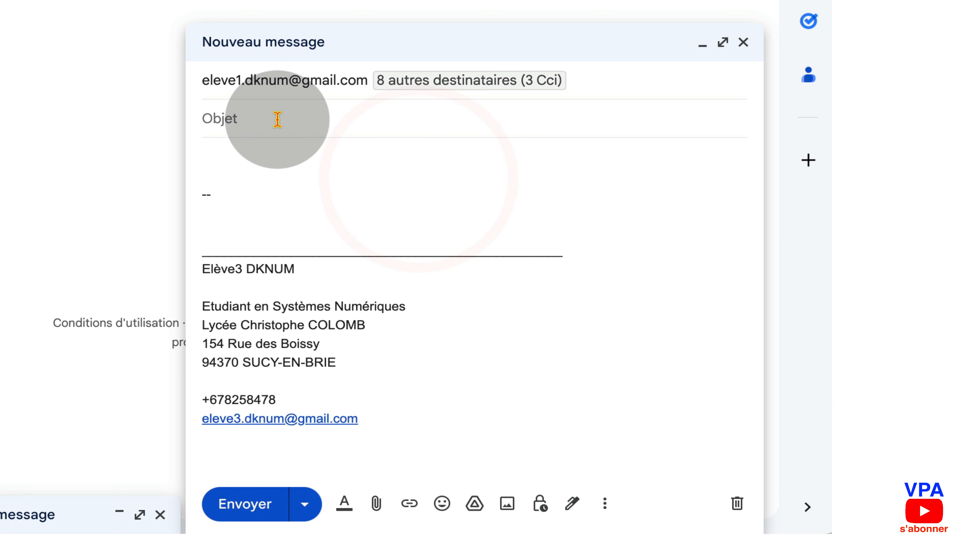
left_click(266, 114)
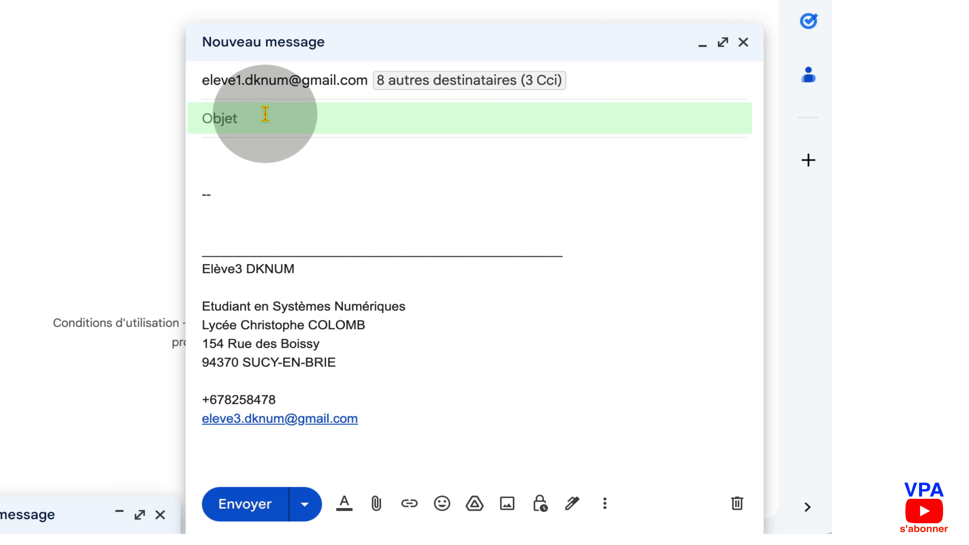
left_click(220, 151)
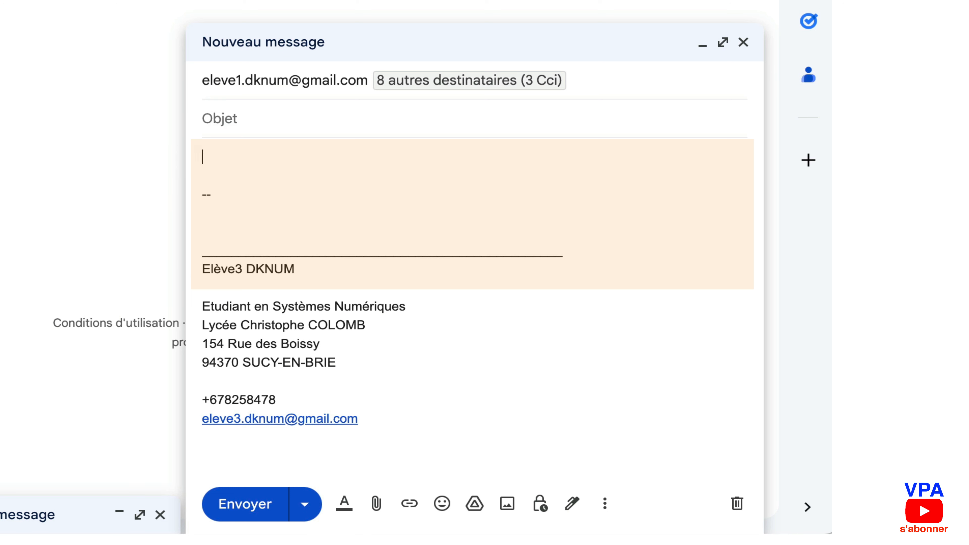
Open the message body with 'Bonjour' and the recipient's name, followed by a blank line
type("Bonjour")
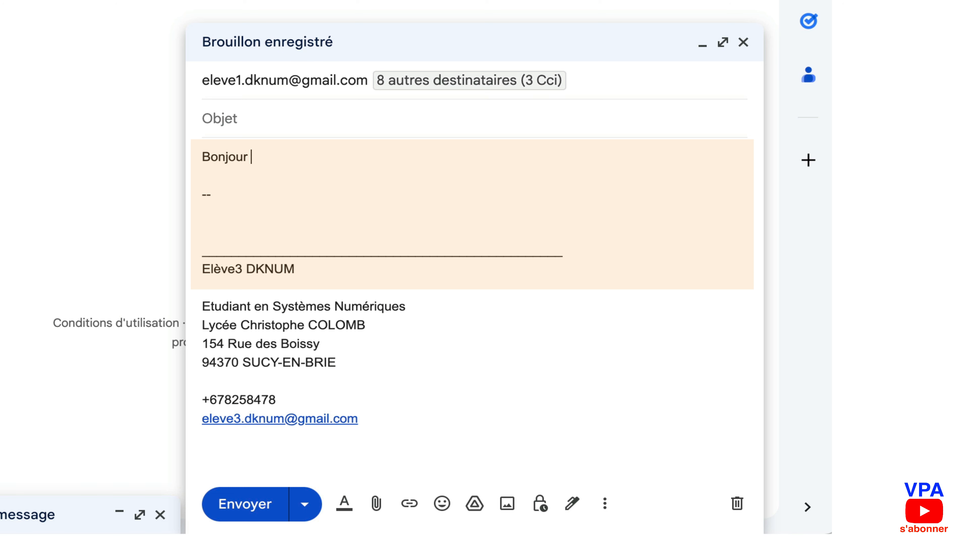
type("Madame ")
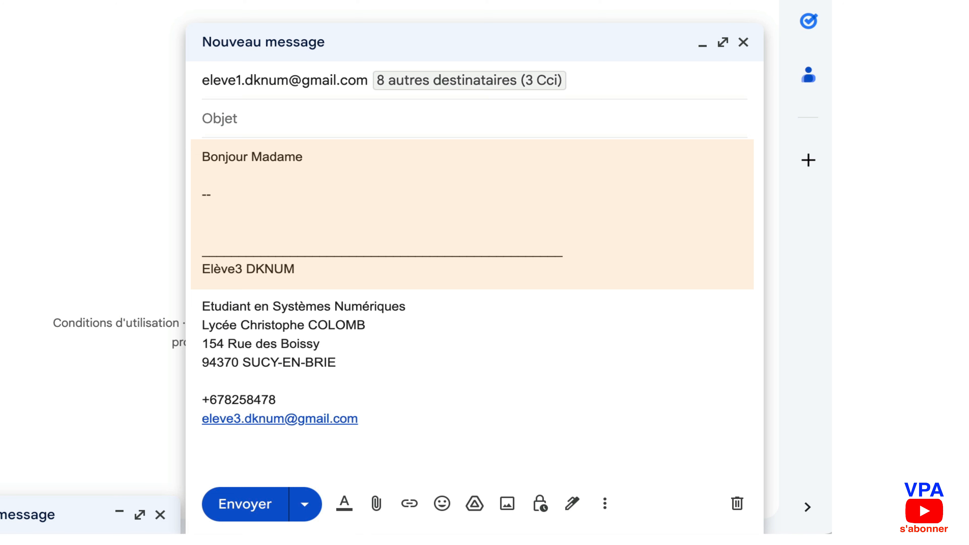
type("DUPOND,")
key("Return")
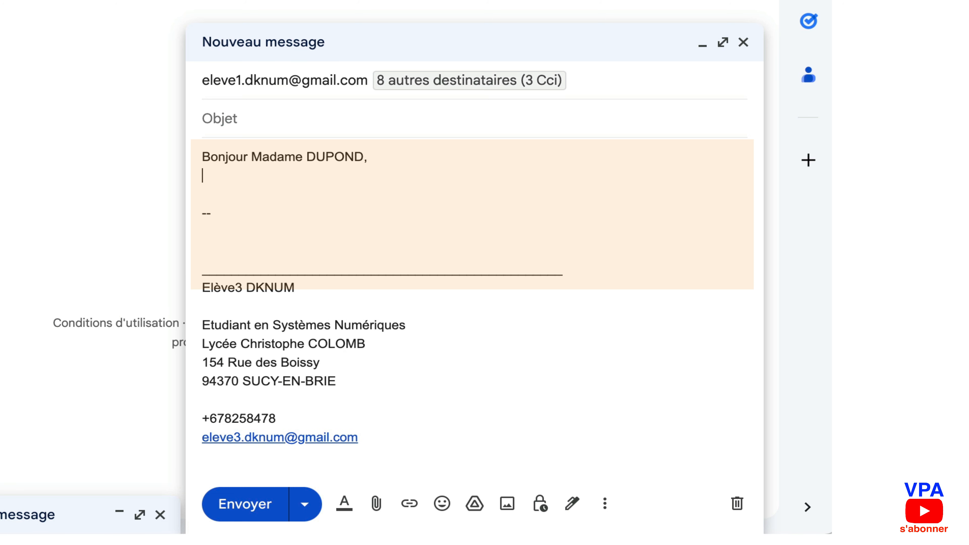
key("Return")
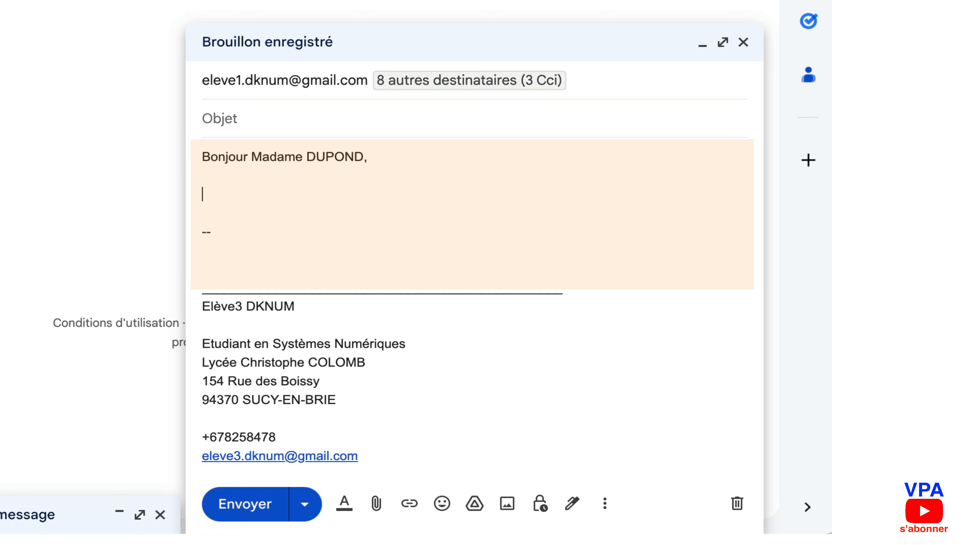
Add the opening line 'Je vous écris pour répondre à votre demande' and a filler line
type("Je vous éd")
type("ris pour")
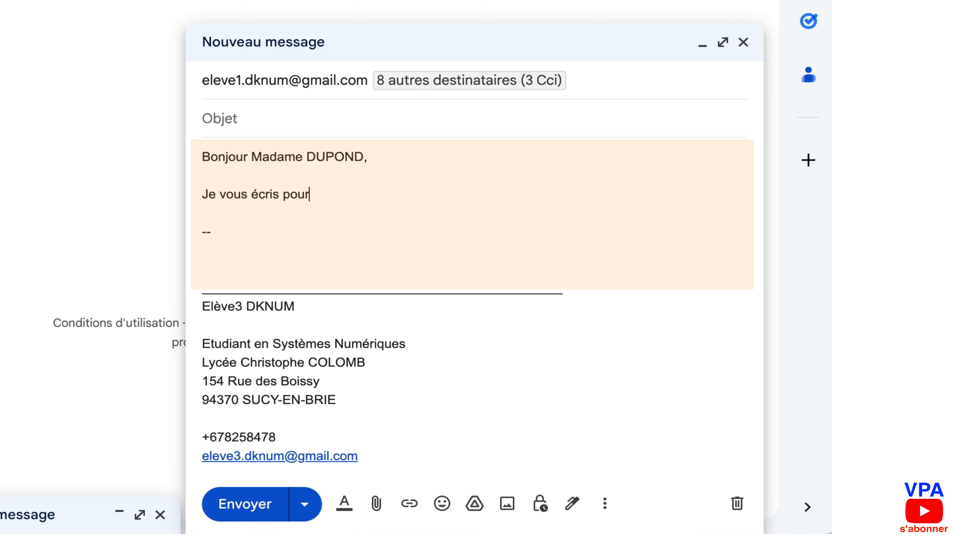
type(" répondre à")
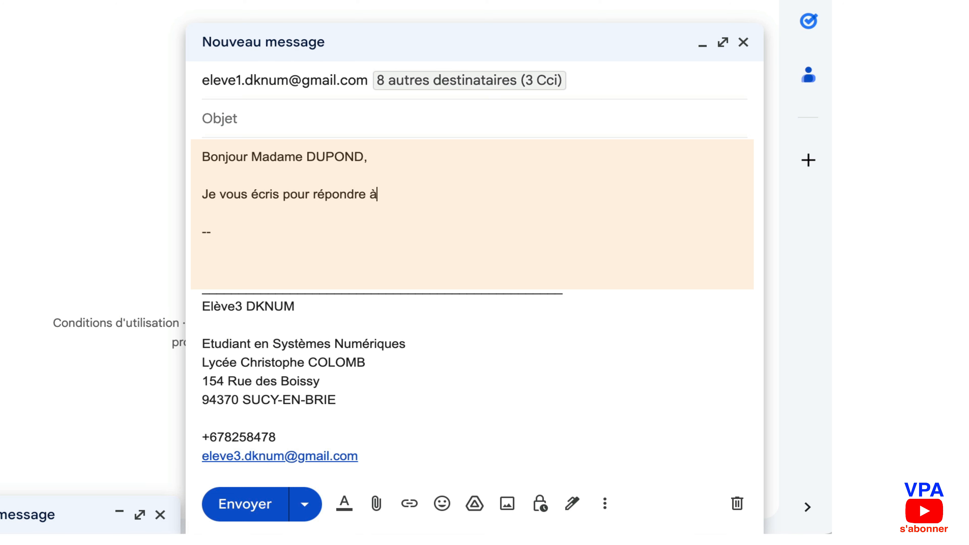
type(" votre demande")
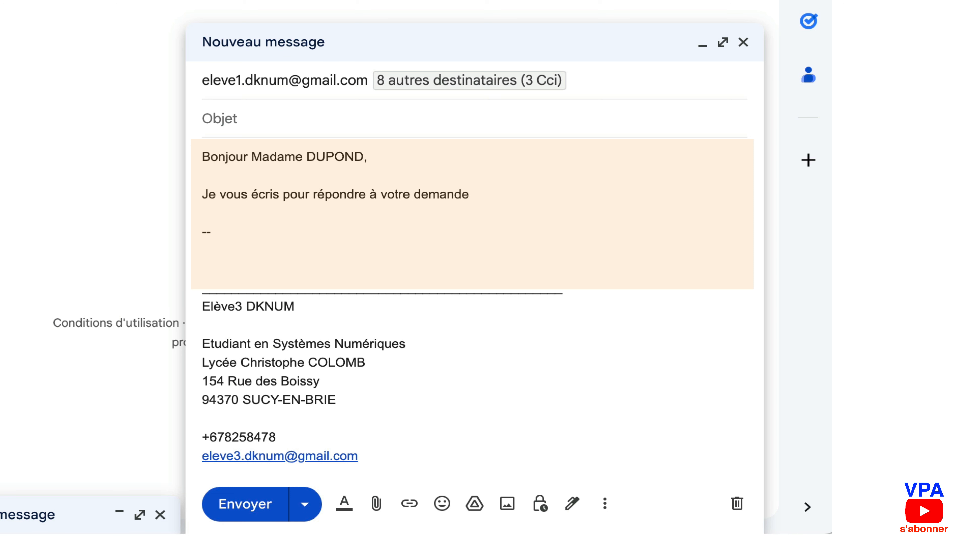
type(" ann")
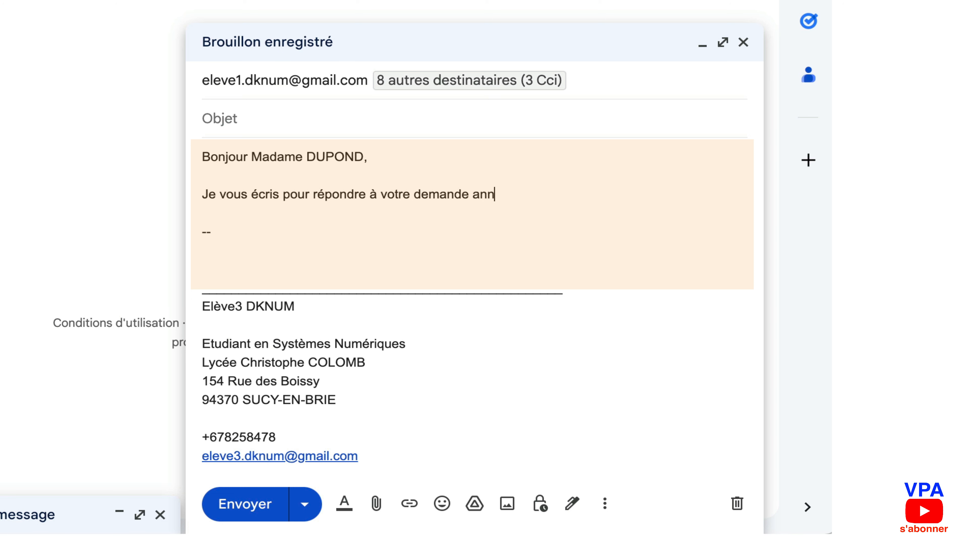
type("ocne ;;;et.")
key("Return")
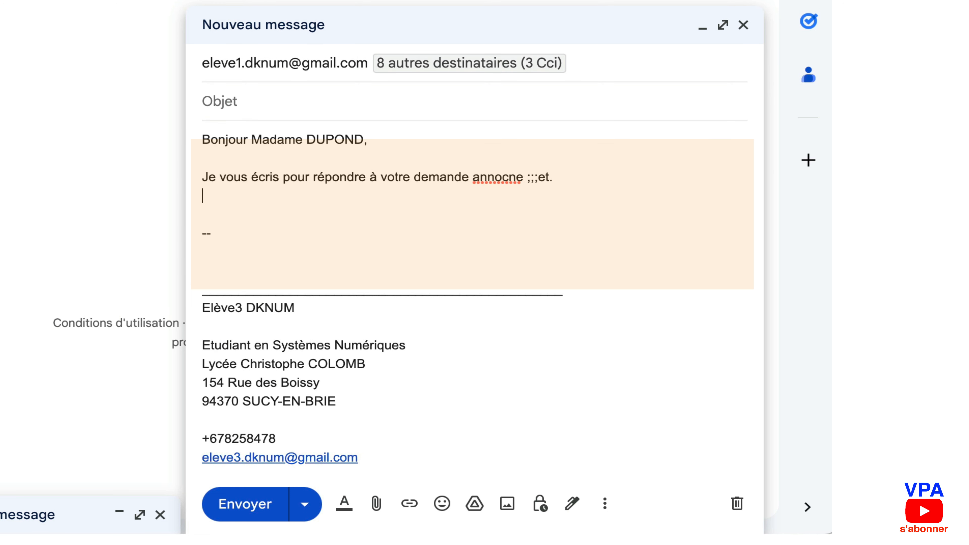
type("fgdgdfhdfh.")
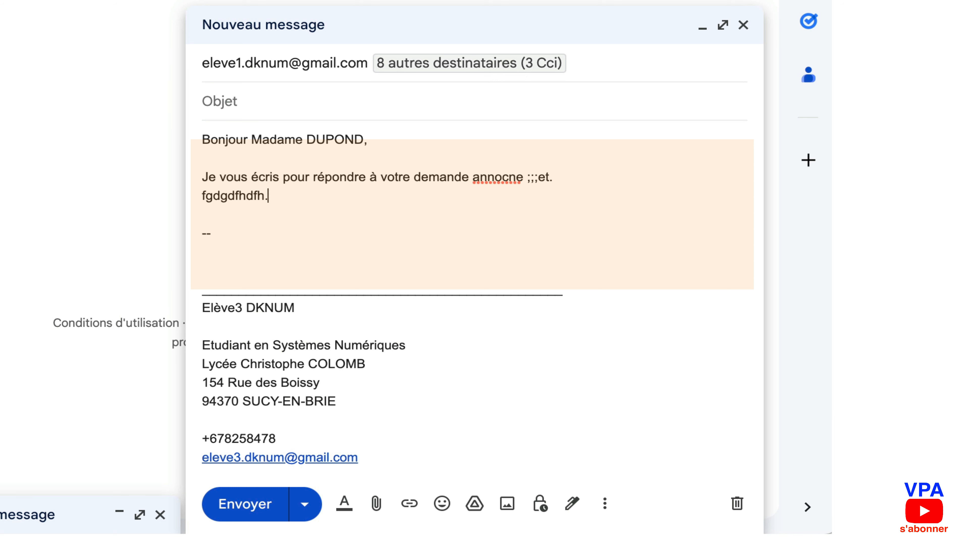
key("Return")
key("Return")
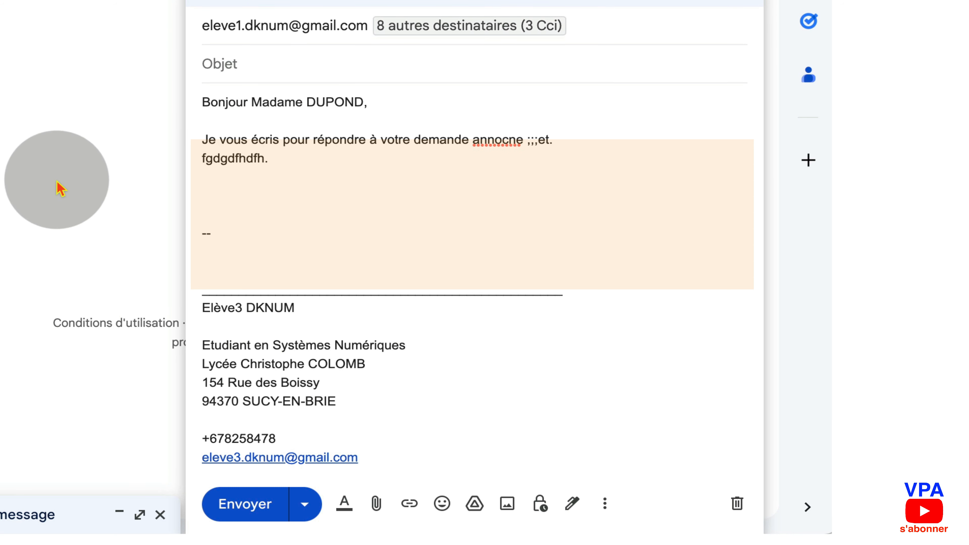
Replace the signature's '--' separator with a 'Cordialement,' closing and the sender's name
left_click_drag(226, 239, 198, 231)
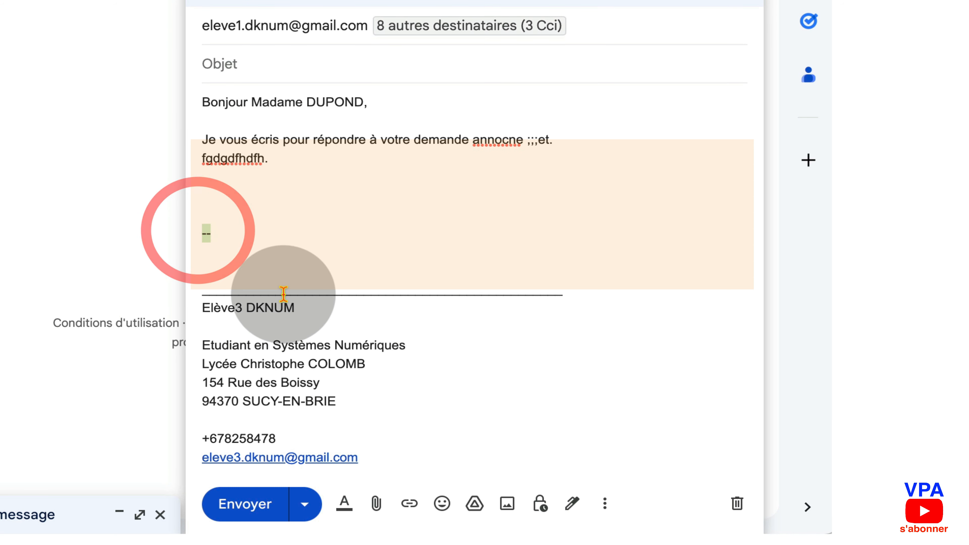
key("BackSpace")
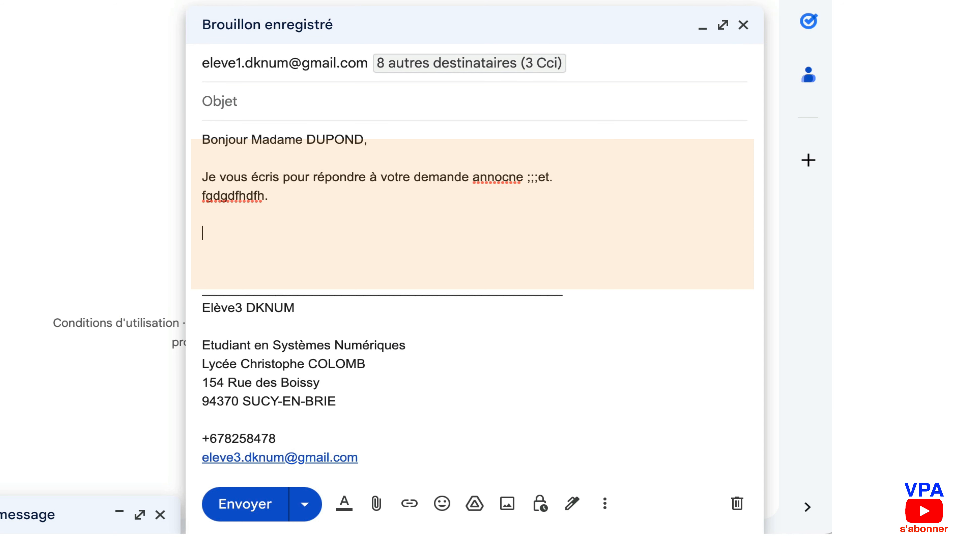
type("Cordialement")
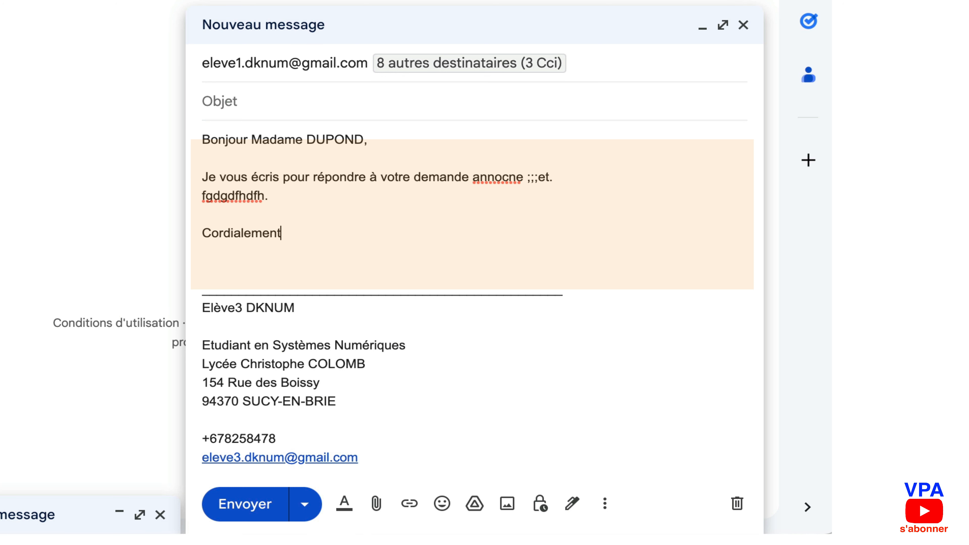
type(",")
key("Return")
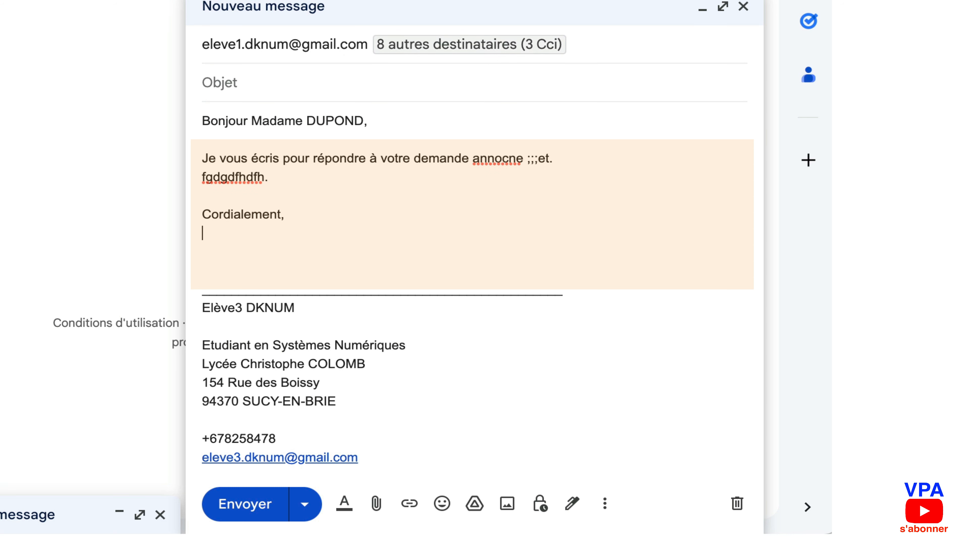
type("Elève DEKNUM")
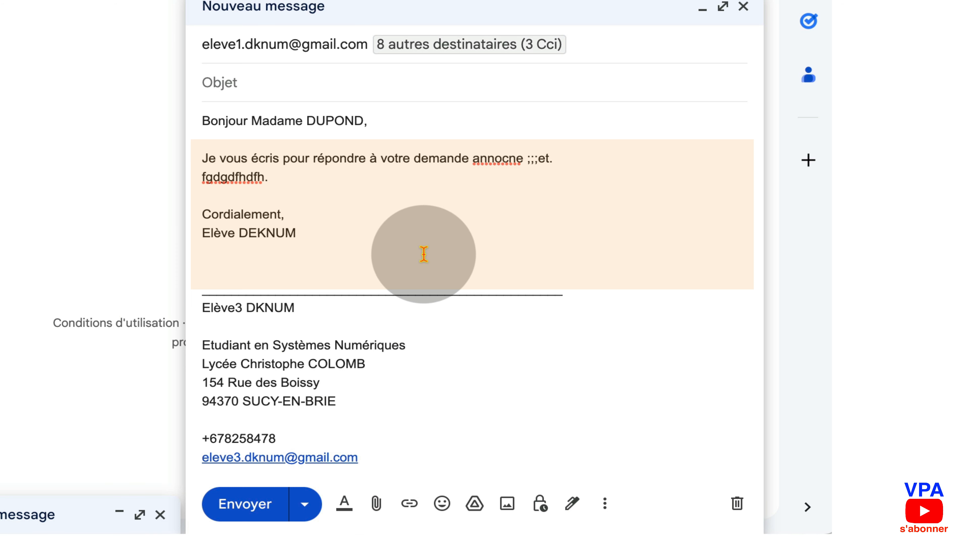
left_click(421, 289)
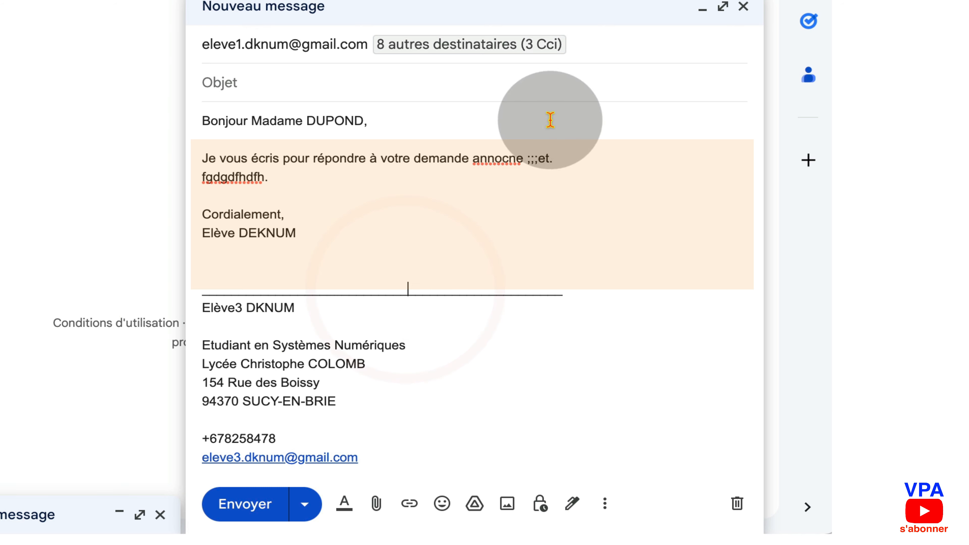
Expand the '8 autres destinataires' summary and add student 3's e-mail as a fourth Cci recipient
left_click(467, 45)
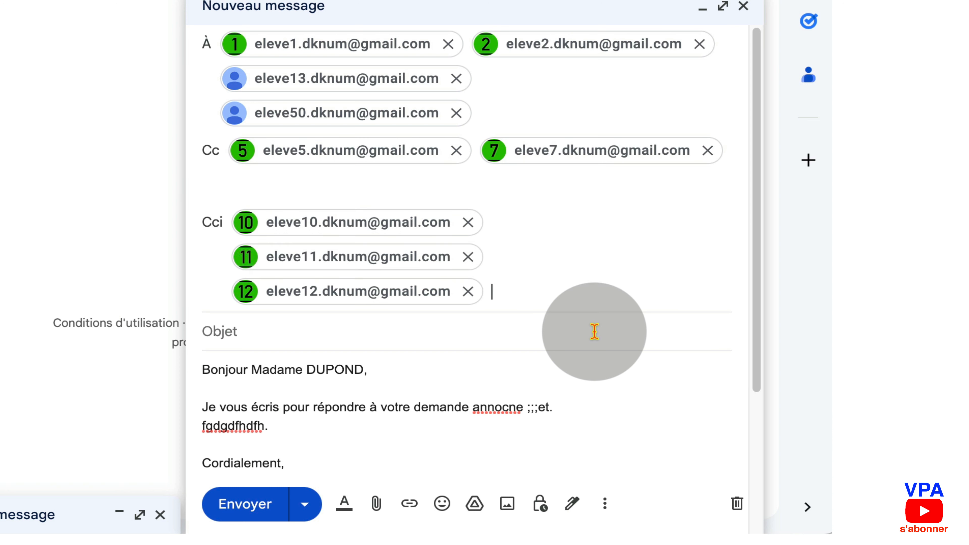
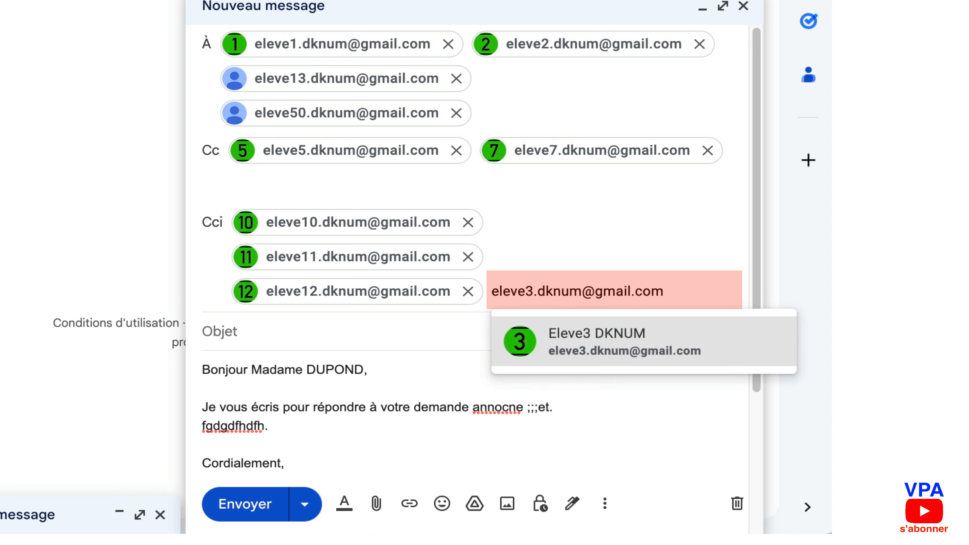
left_click(609, 348)
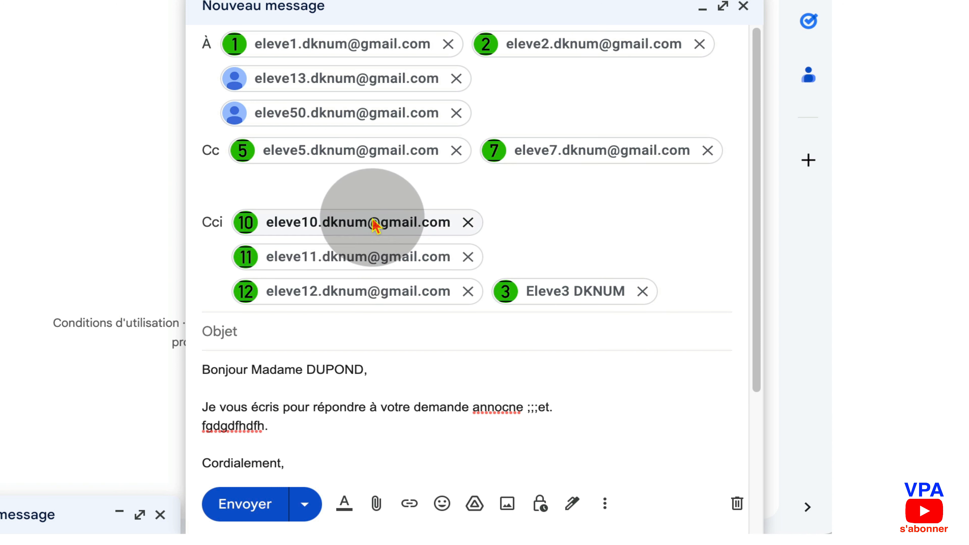
Drag the two Cc and four À recipients into the Cci field, emptying À and Cc
left_click_drag(334, 150, 506, 228)
left_click_drag(324, 153, 509, 272)
left_click_drag(303, 112, 525, 245)
left_click_drag(336, 82, 567, 185)
left_click_drag(313, 48, 466, 278)
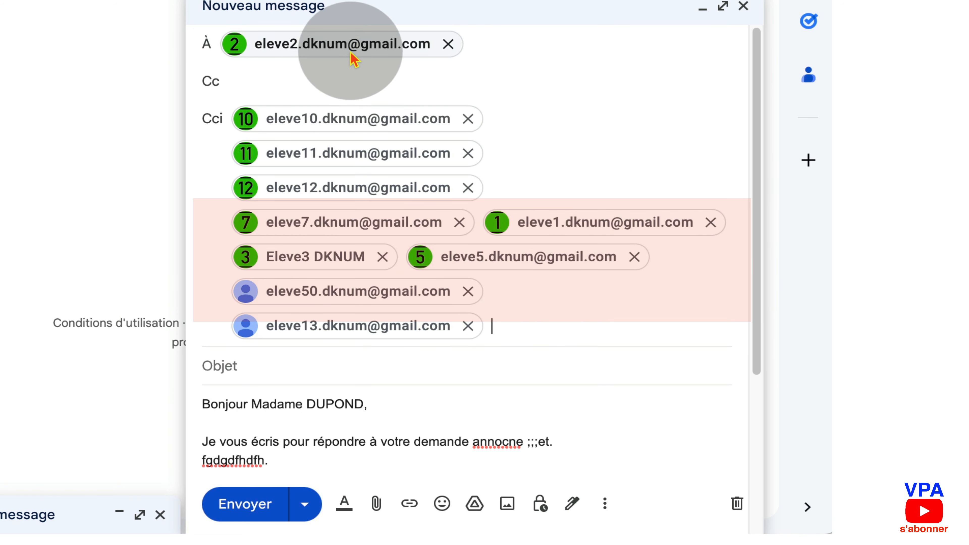
left_click_drag(389, 47, 546, 270)
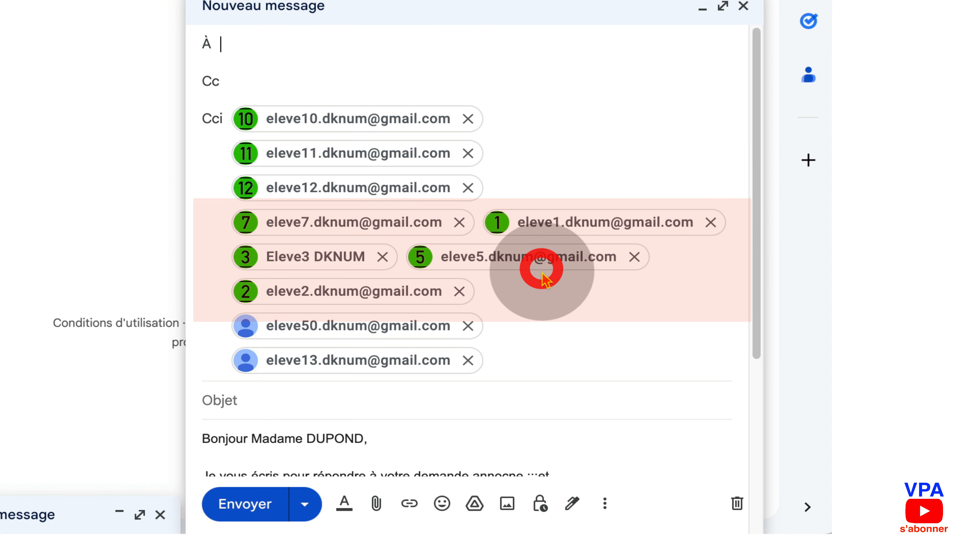